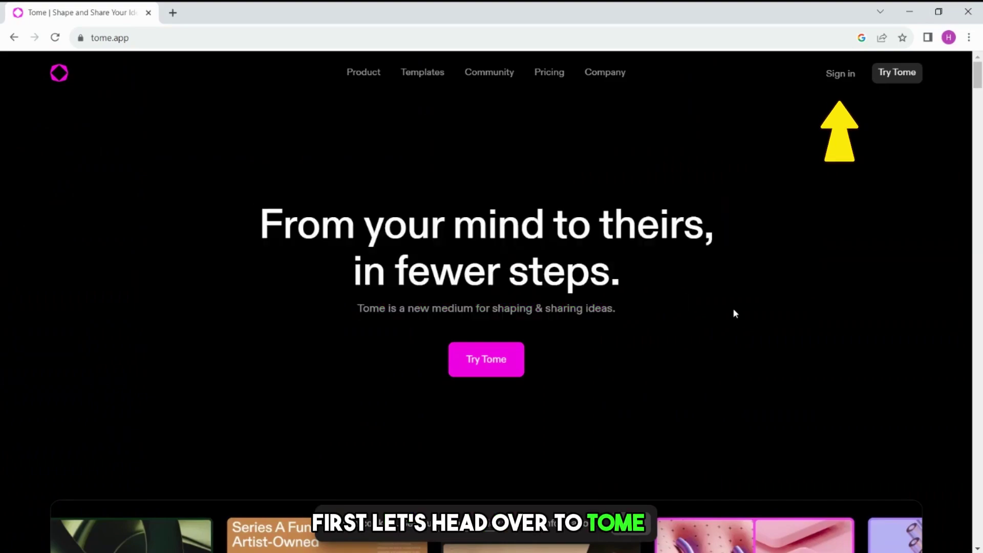
# - Sign in with the Google account, set the profile role to Creative, and pick Pro over Basic
pyautogui.click(842, 74)
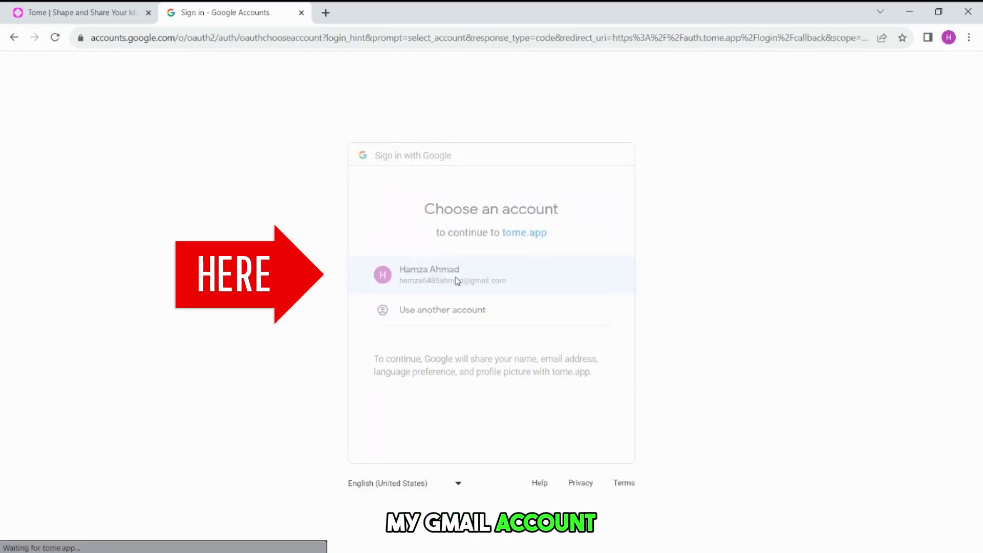
pyautogui.click(456, 279)
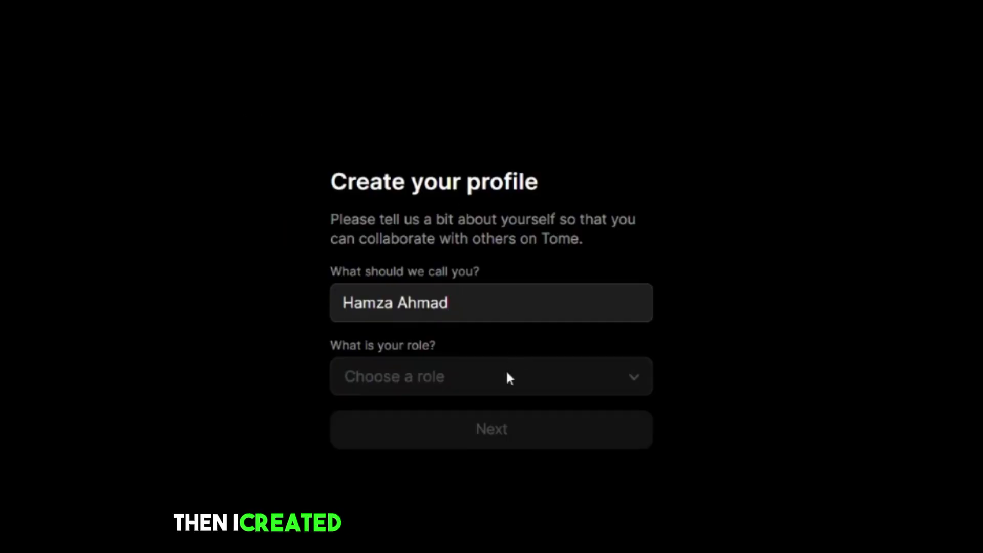
pyautogui.click(506, 376)
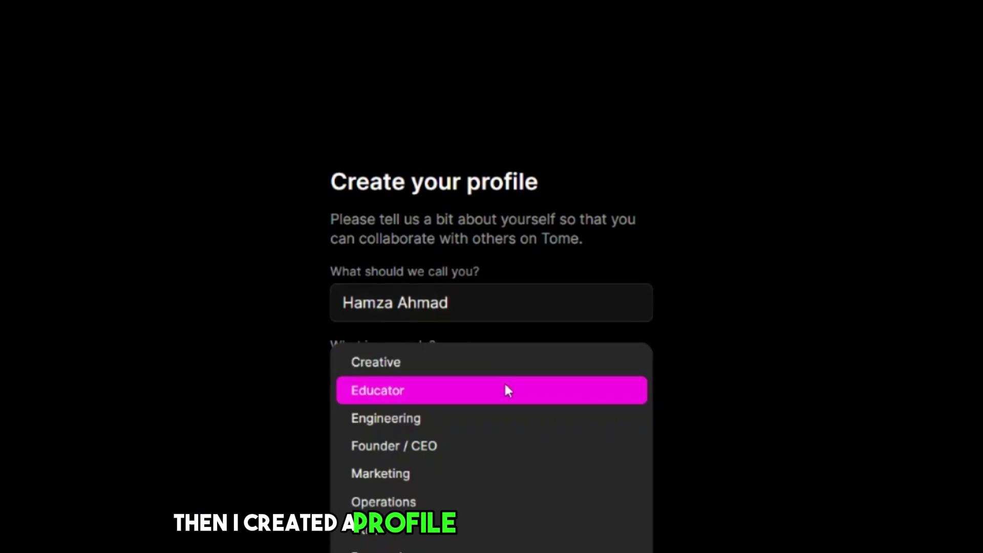
pyautogui.click(474, 362)
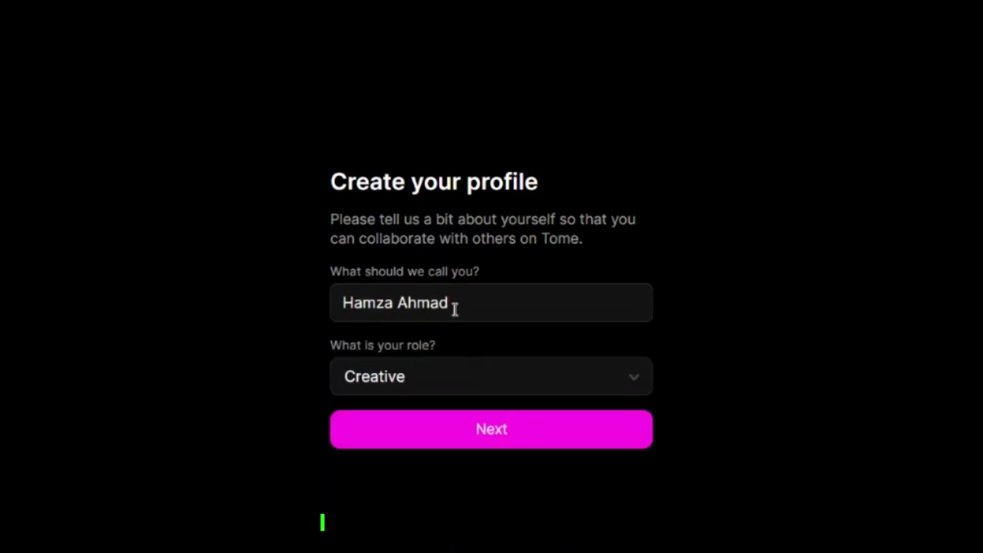
pyautogui.click(455, 435)
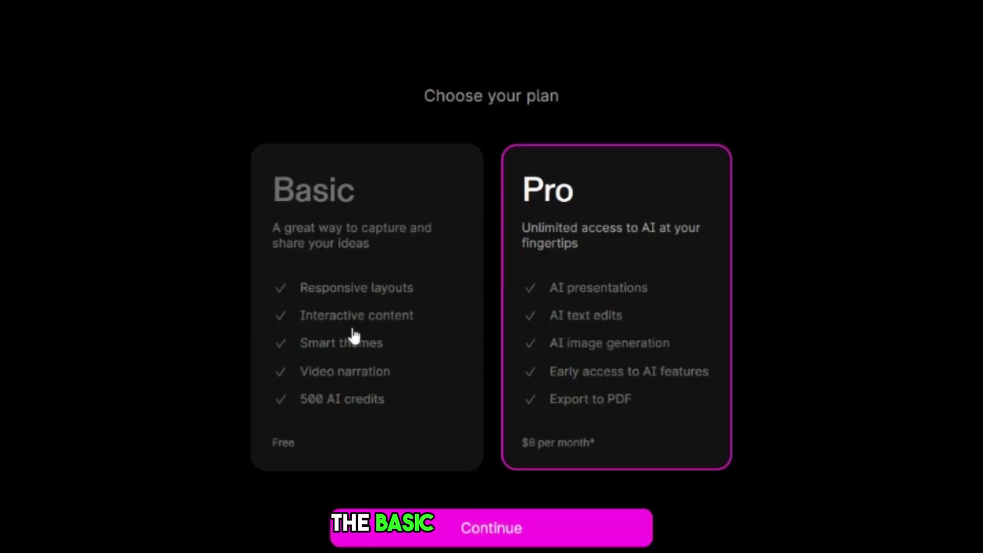
pyautogui.click(296, 233)
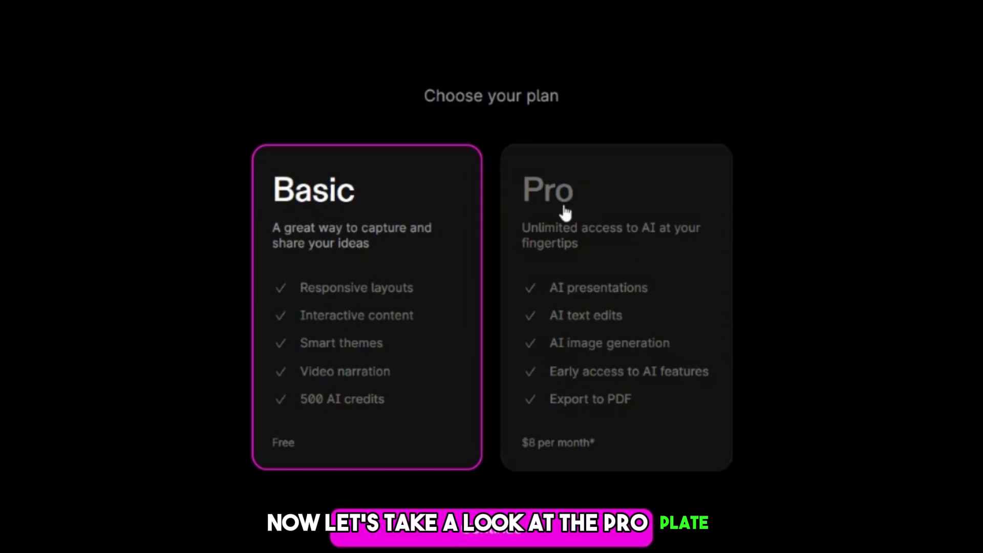
pyautogui.click(534, 257)
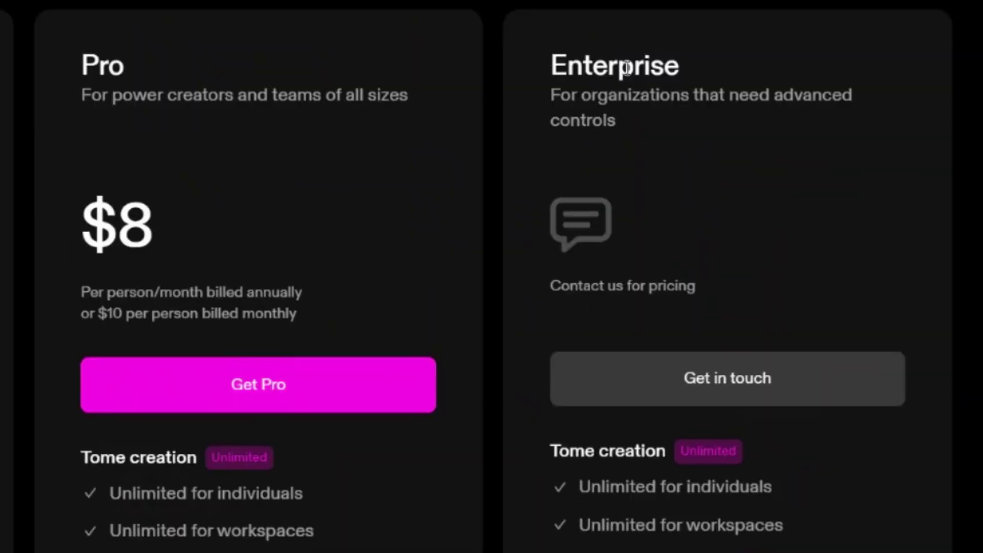
# - Review the Enterprise pricing card: 'Everything in pro, plus:', unlimited creation and credit lines
pyautogui.moveTo(637, 151); pyautogui.dragTo(842, 225)
pyautogui.click(882, 168)
pyautogui.scroll(-8, 884, 167)
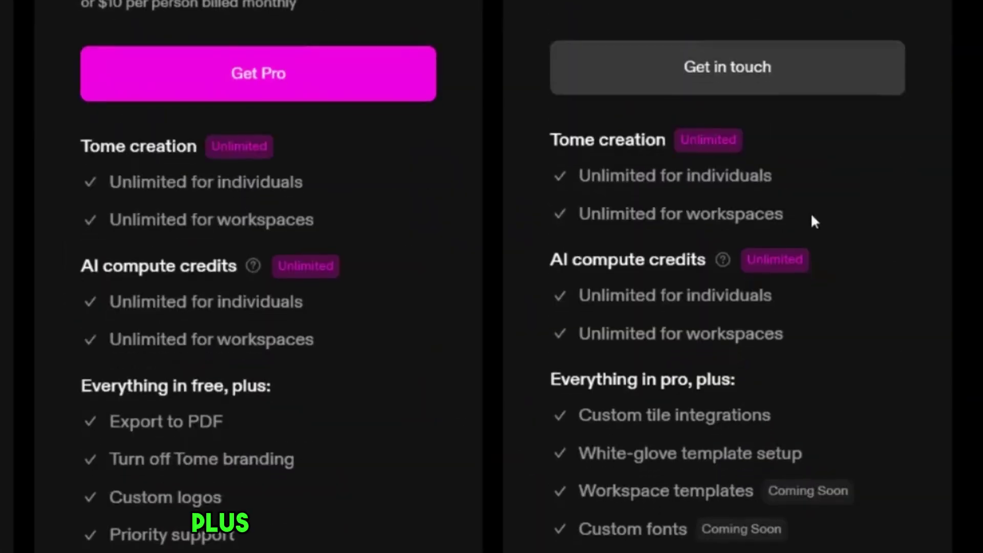
pyautogui.moveTo(565, 287); pyautogui.dragTo(770, 301)
pyautogui.click(752, 262)
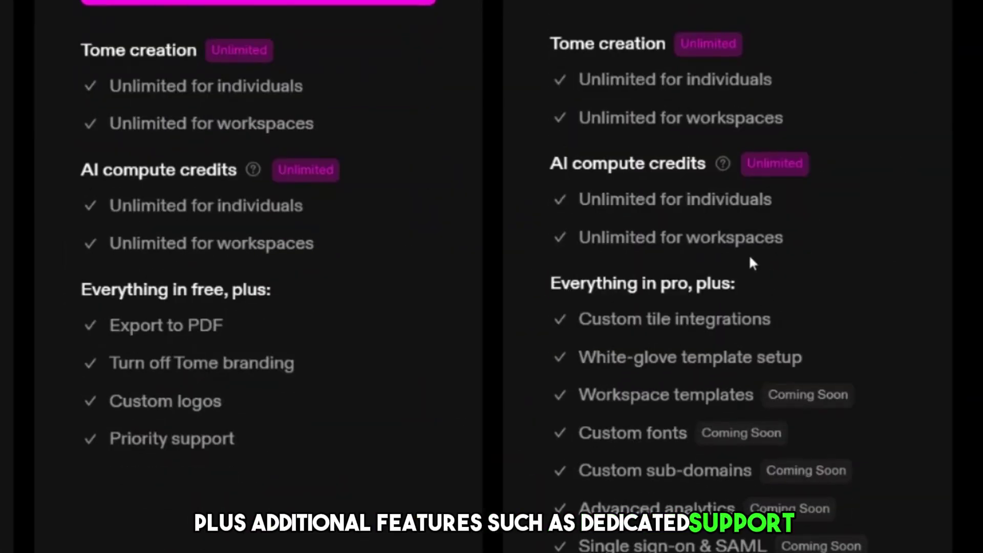
pyautogui.moveTo(576, 74); pyautogui.dragTo(782, 241)
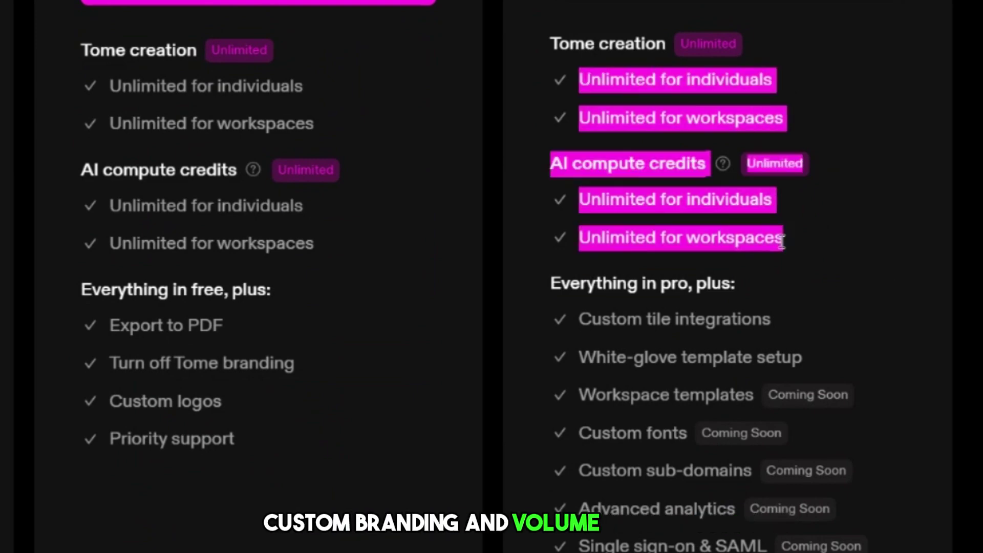
pyautogui.click(836, 252)
pyautogui.scroll(-2, 796, 318)
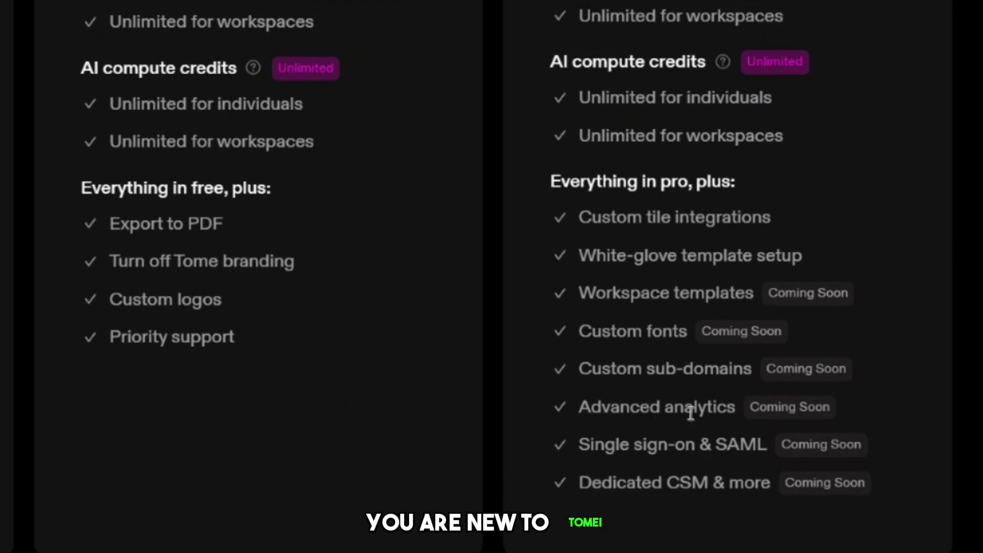
pyautogui.scroll(-6, 272, 317)
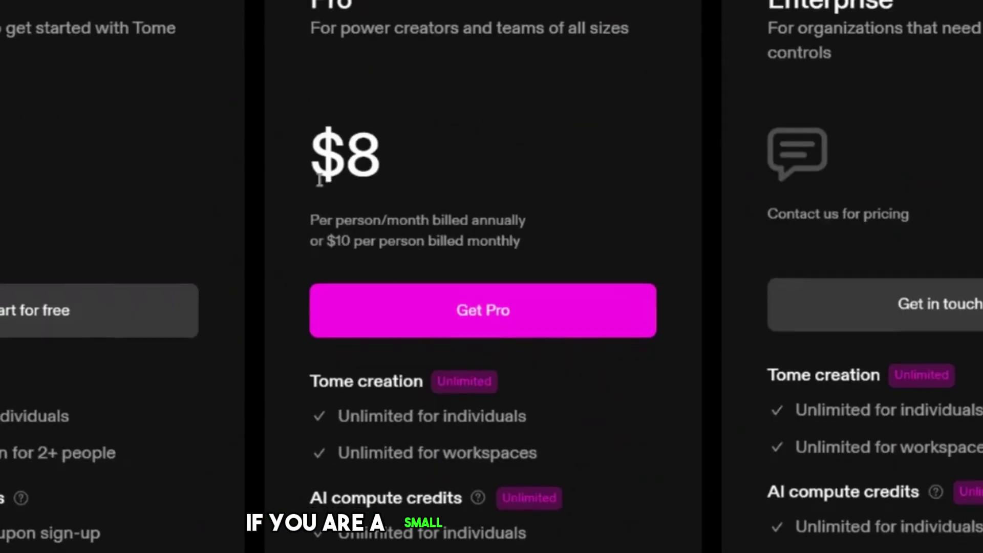
pyautogui.moveTo(318, 179); pyautogui.dragTo(417, 175)
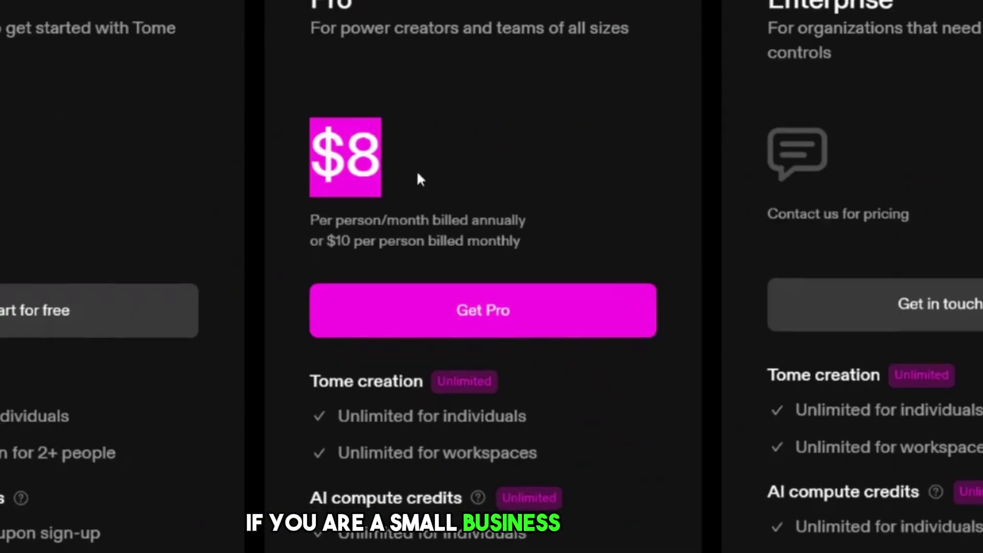
pyautogui.scroll(-3, 463, 182)
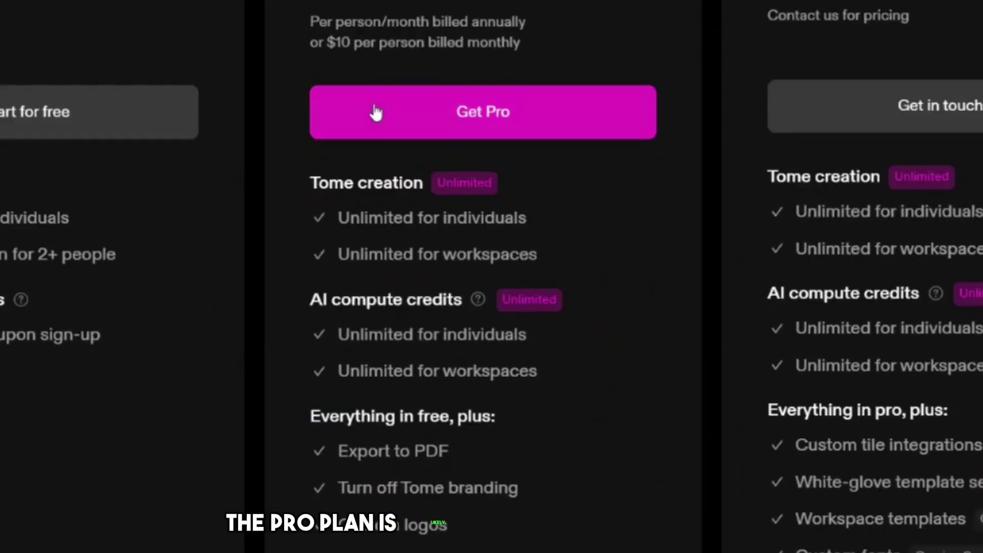
pyautogui.scroll(-2, 436, 153)
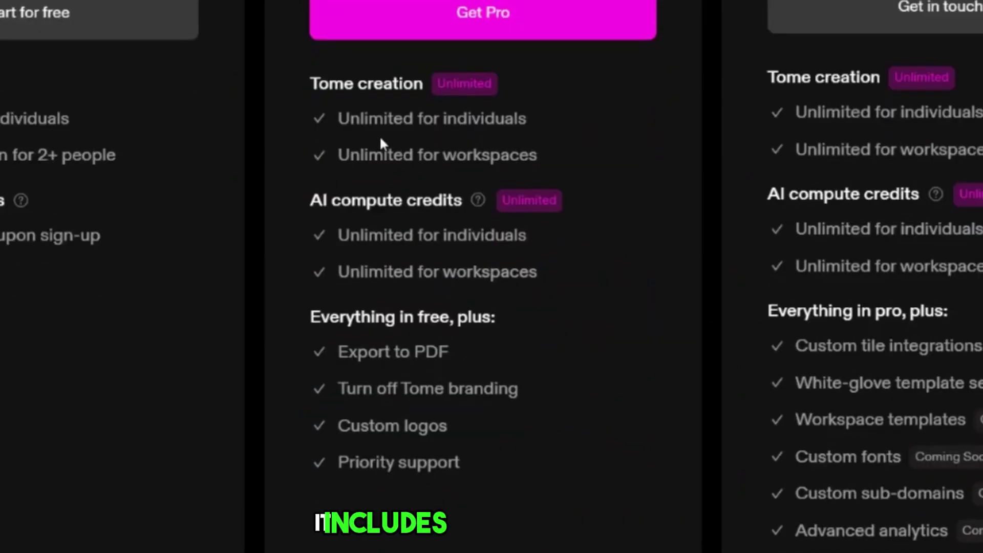
# - Compare the Unlimited Tome creation lines and the Pro plan's four extra features
pyautogui.moveTo(323, 115); pyautogui.dragTo(538, 154)
pyautogui.click(564, 165)
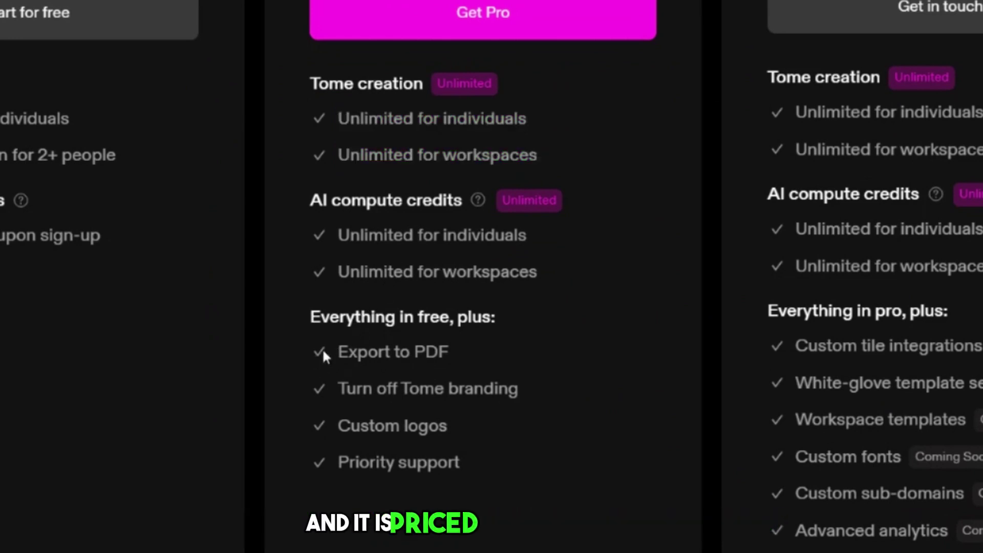
pyautogui.moveTo(346, 356); pyautogui.dragTo(464, 459)
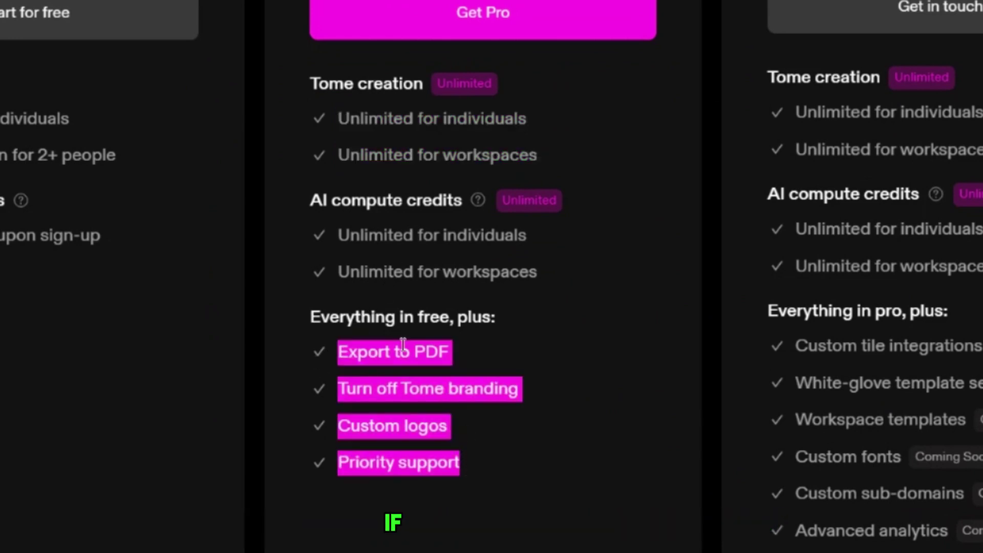
pyautogui.click(517, 439)
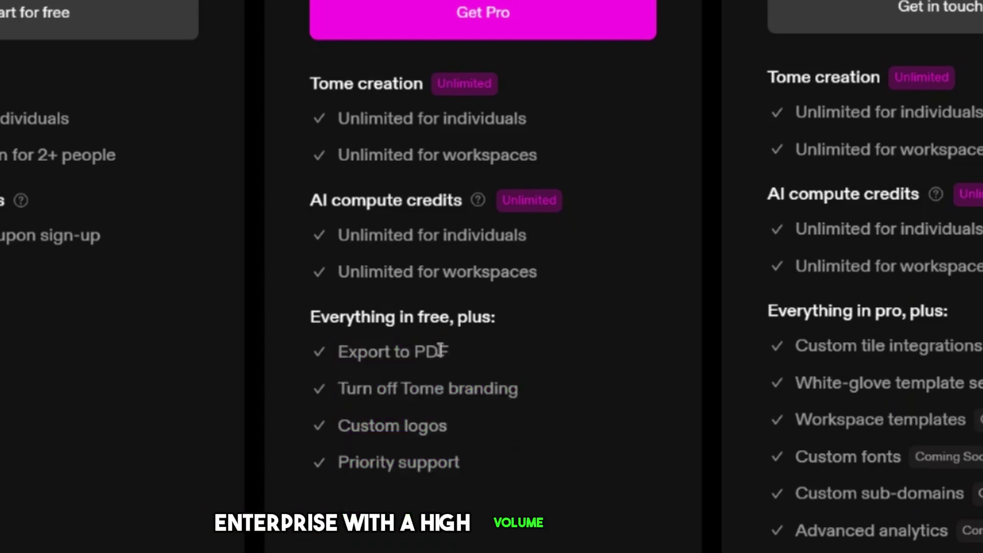
pyautogui.moveTo(462, 235); pyautogui.dragTo(628, 279)
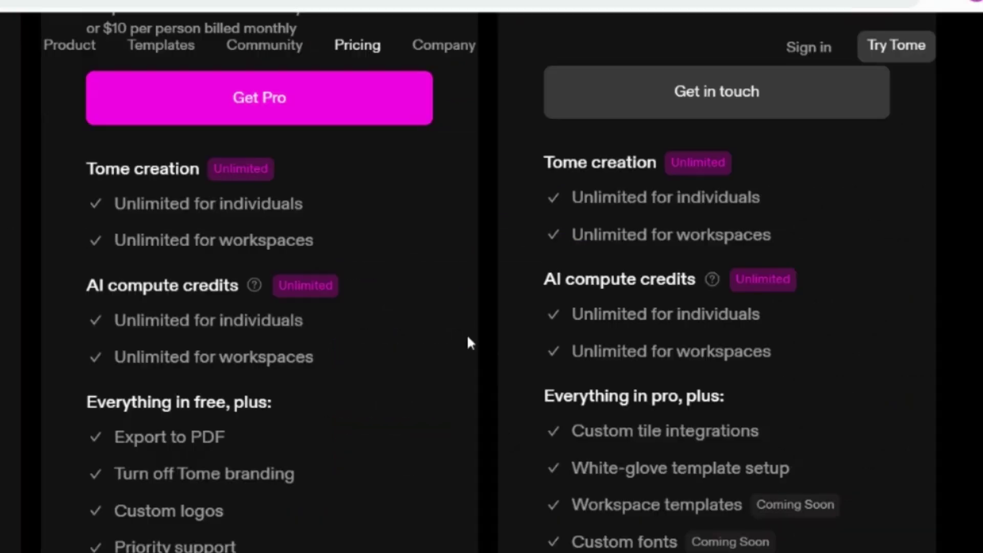
# - Recheck the Enterprise card details, then scroll down through the Compare plans table
pyautogui.scroll(6, 496, 333)
pyautogui.moveTo(546, 204); pyautogui.dragTo(612, 242)
pyautogui.click(866, 289)
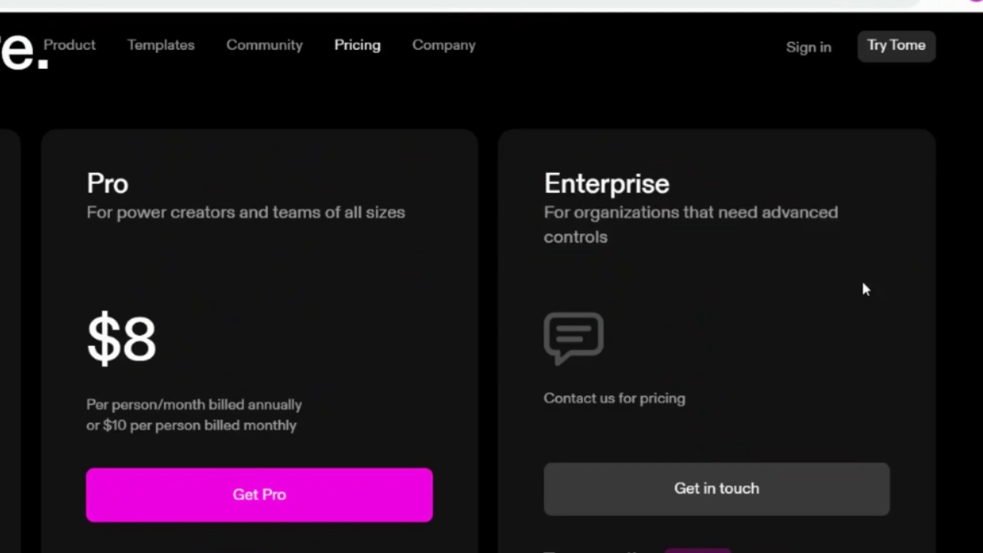
pyautogui.scroll(-8, 819, 313)
pyautogui.moveTo(526, 394); pyautogui.dragTo(763, 415)
pyautogui.click(760, 406)
pyautogui.moveTo(568, 193); pyautogui.dragTo(770, 362)
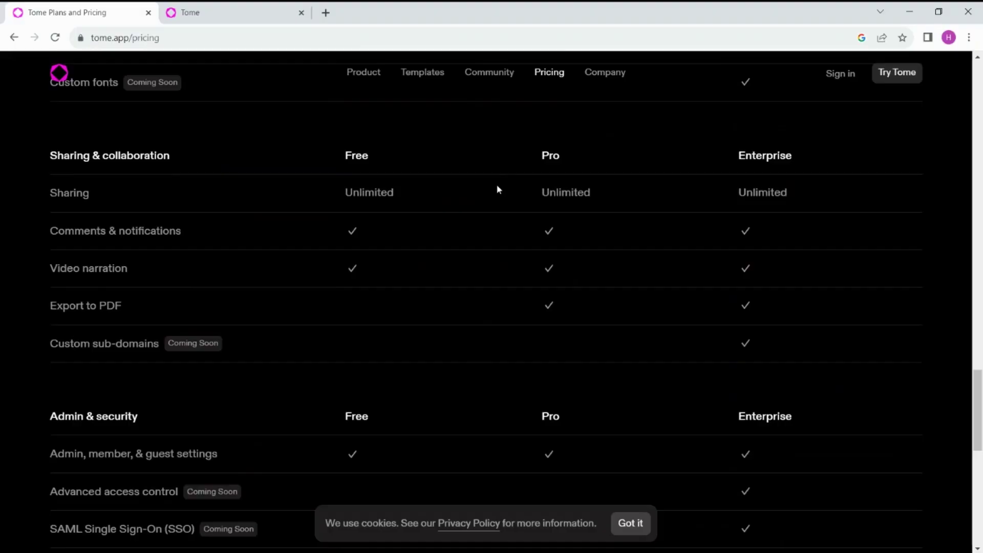
pyautogui.scroll(3, 538, 199)
pyautogui.scroll(10, 585, 212)
pyautogui.scroll(-3, 562, 231)
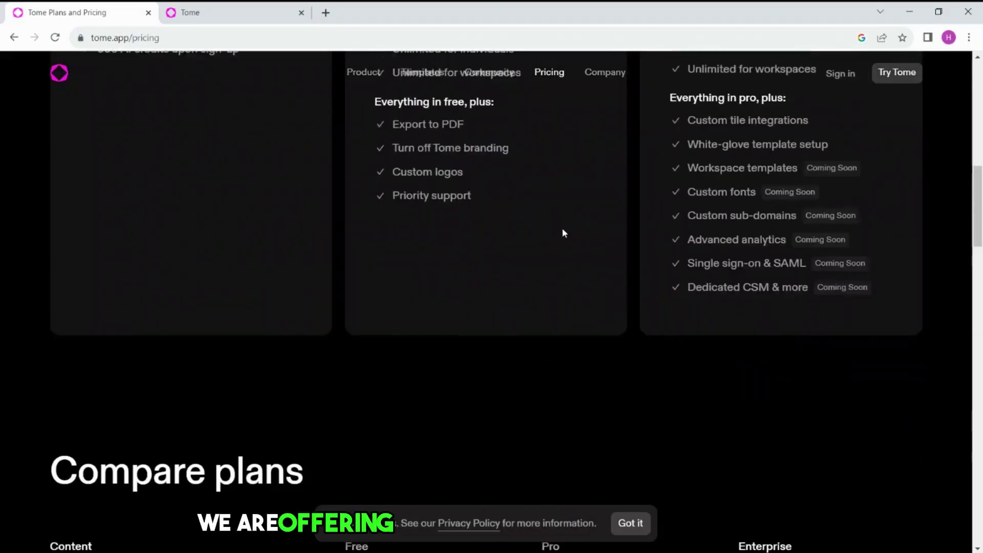
pyautogui.scroll(-4, 512, 335)
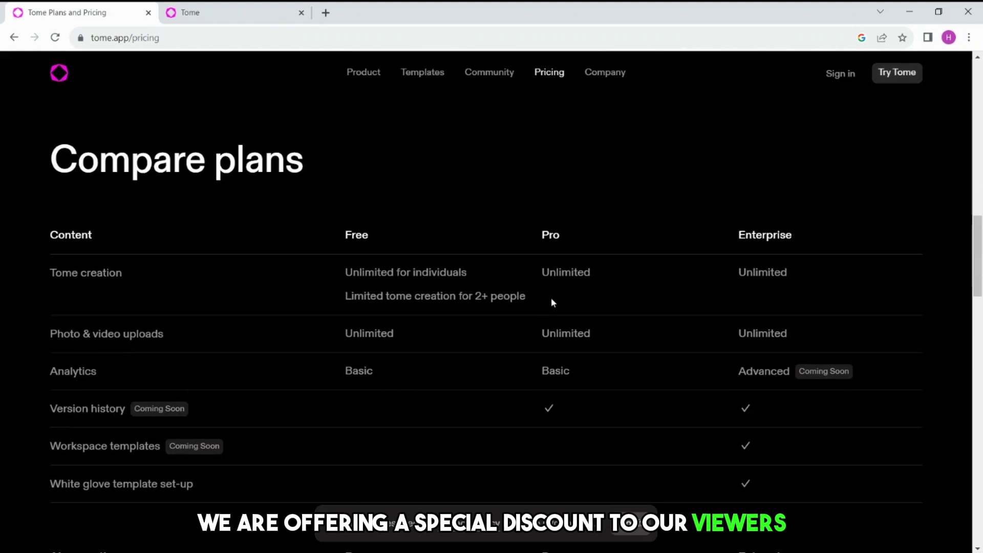
pyautogui.scroll(-2, 550, 302)
pyautogui.scroll(-10, 551, 303)
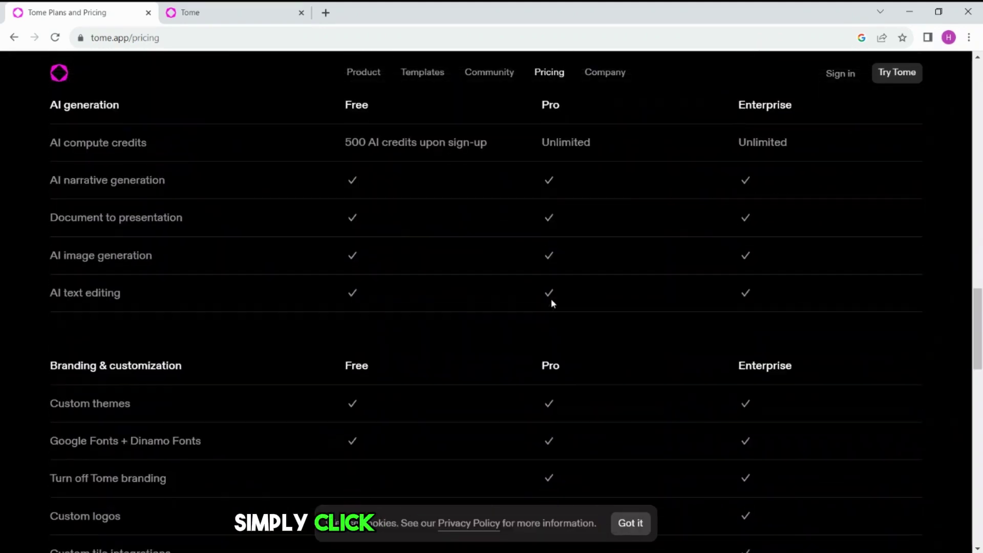
pyautogui.scroll(-10, 551, 299)
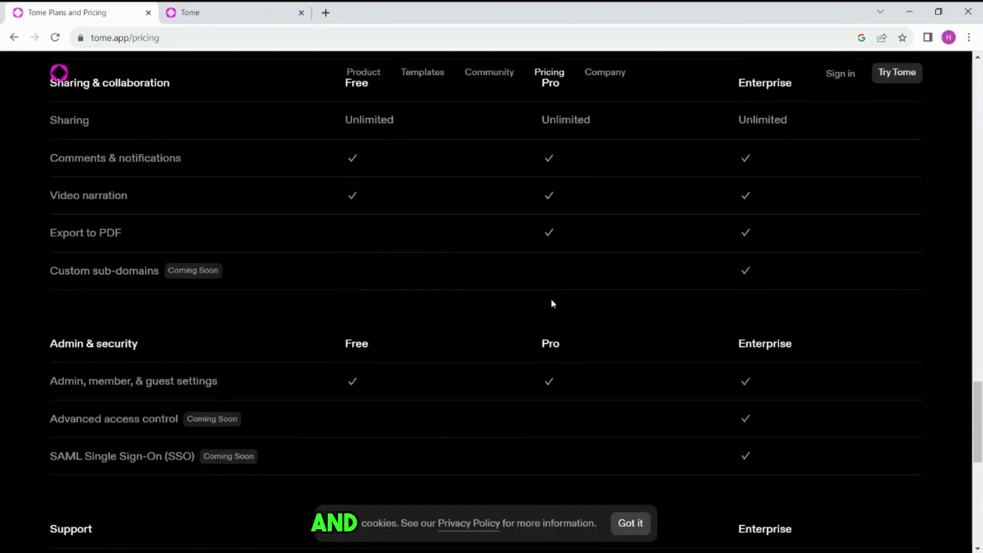
pyautogui.scroll(-6, 552, 302)
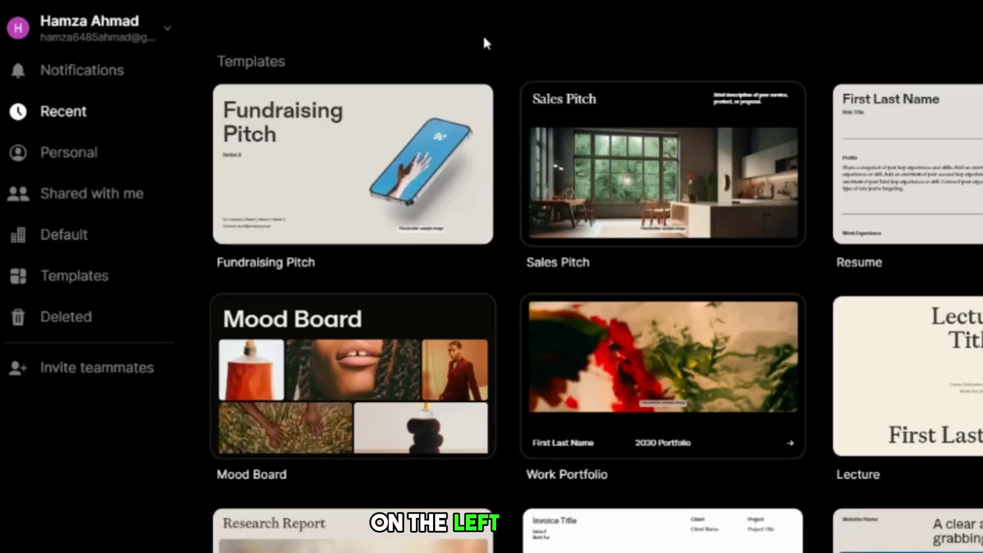
# - Check notifications and browse the Personal, Shared with me and Default workspace presentation lists
pyautogui.click(80, 77)
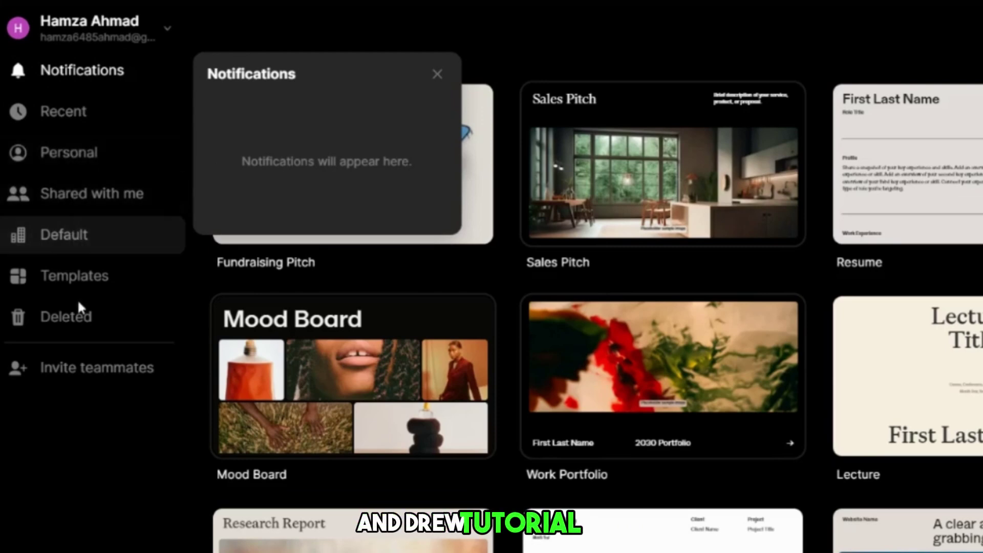
pyautogui.click(94, 77)
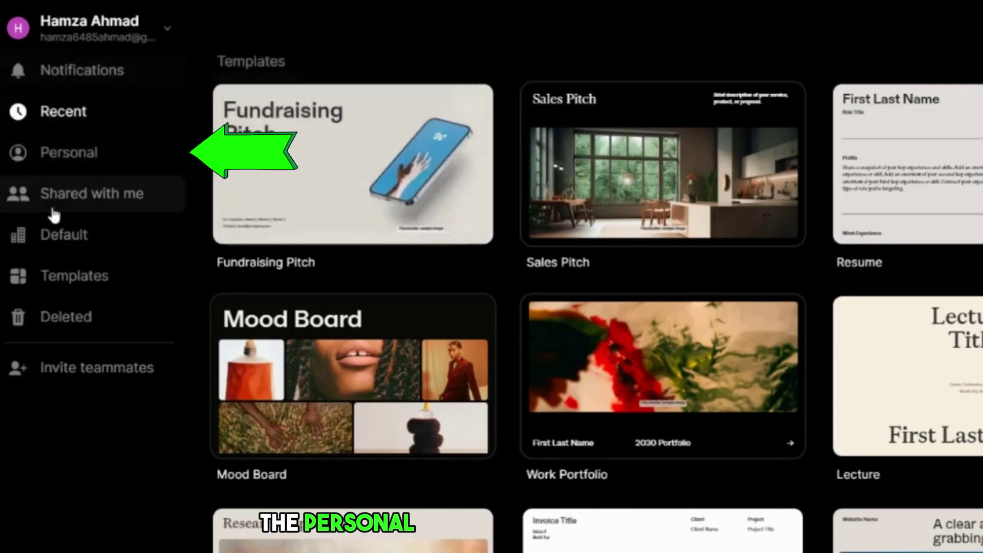
pyautogui.click(72, 151)
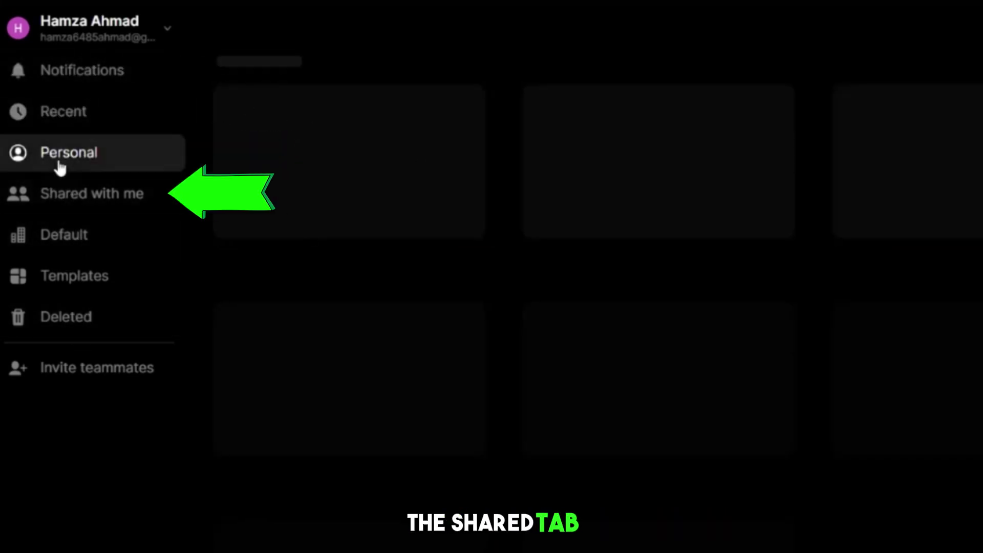
pyautogui.click(95, 202)
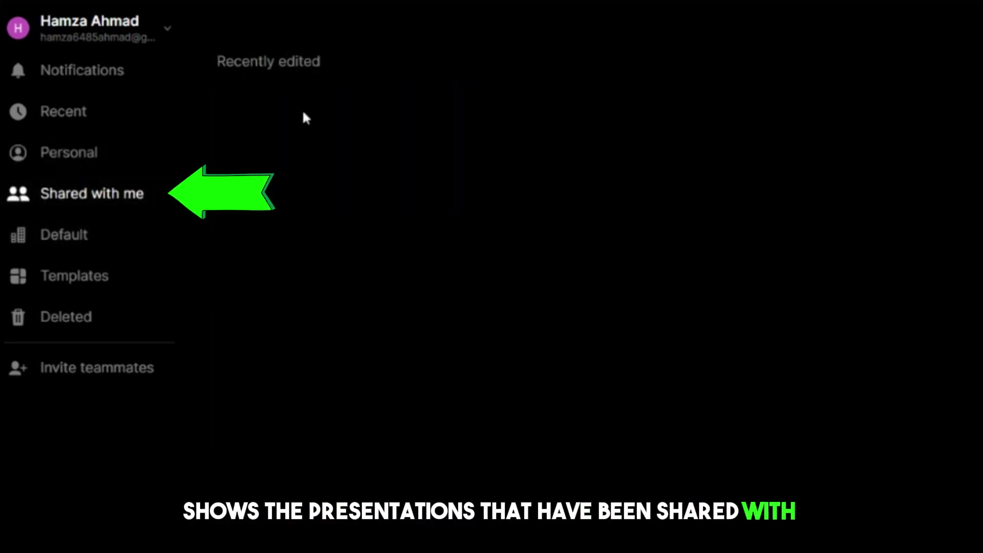
pyautogui.click(76, 236)
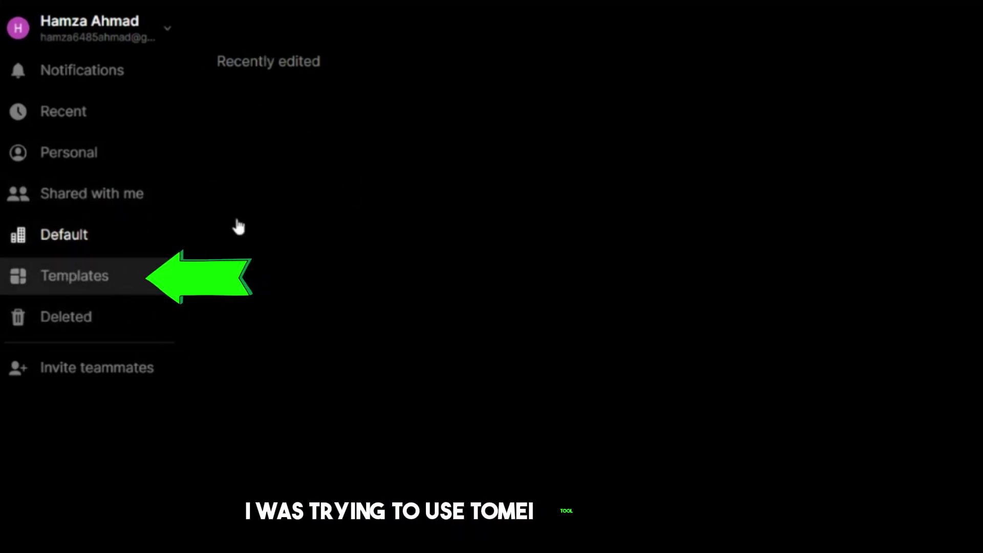
# - In the template gallery, create a copy of the Fundraising Pitch template
pyautogui.click(77, 277)
pyautogui.moveTo(274, 102)
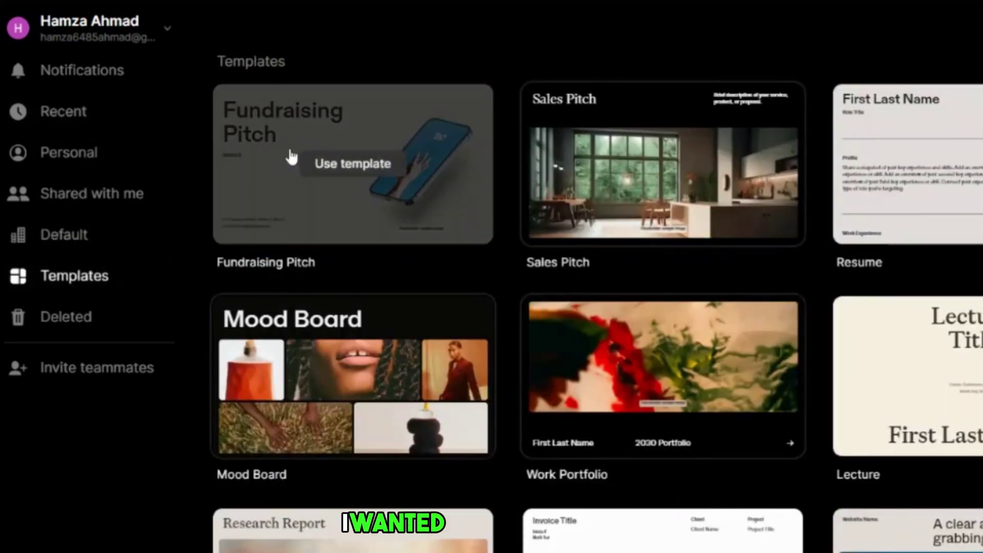
pyautogui.click(79, 79)
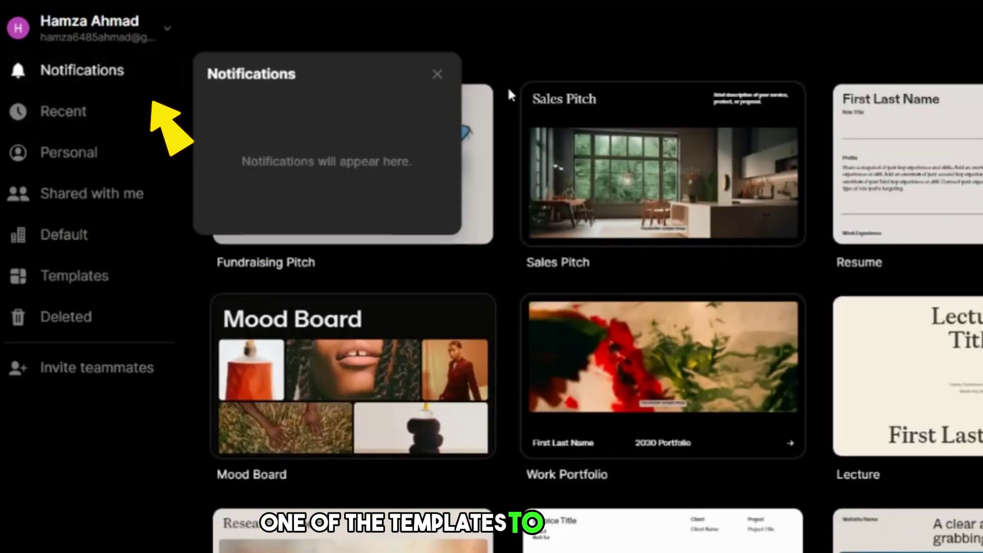
pyautogui.click(437, 74)
pyautogui.moveTo(309, 177)
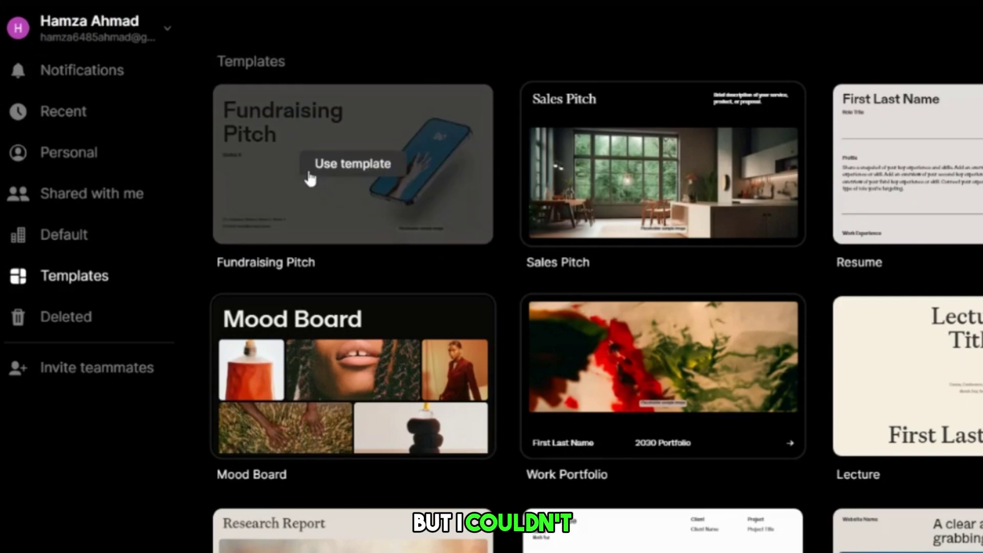
pyautogui.click(346, 169)
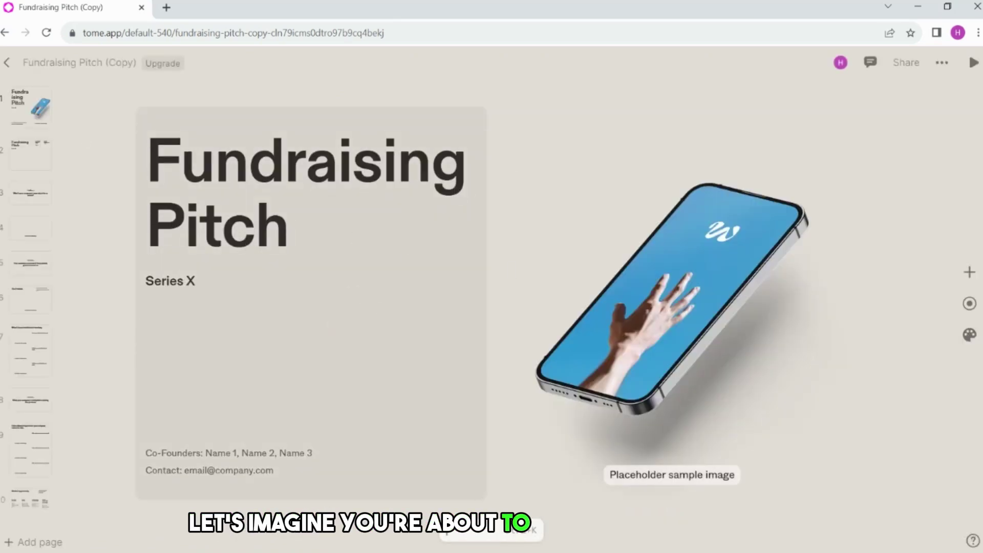
# - Return to the templates gallery and start a new blank tome
pyautogui.click(6, 33)
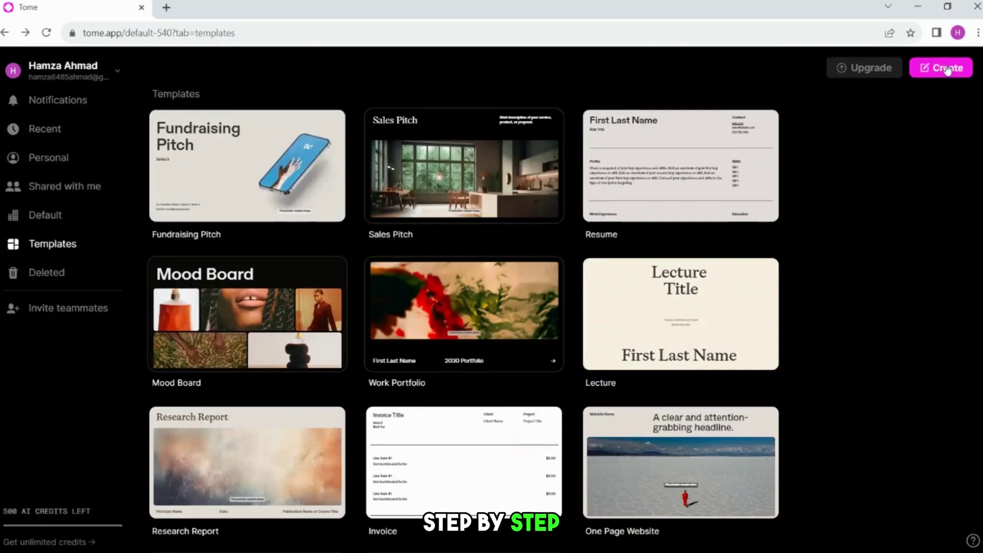
pyautogui.click(944, 67)
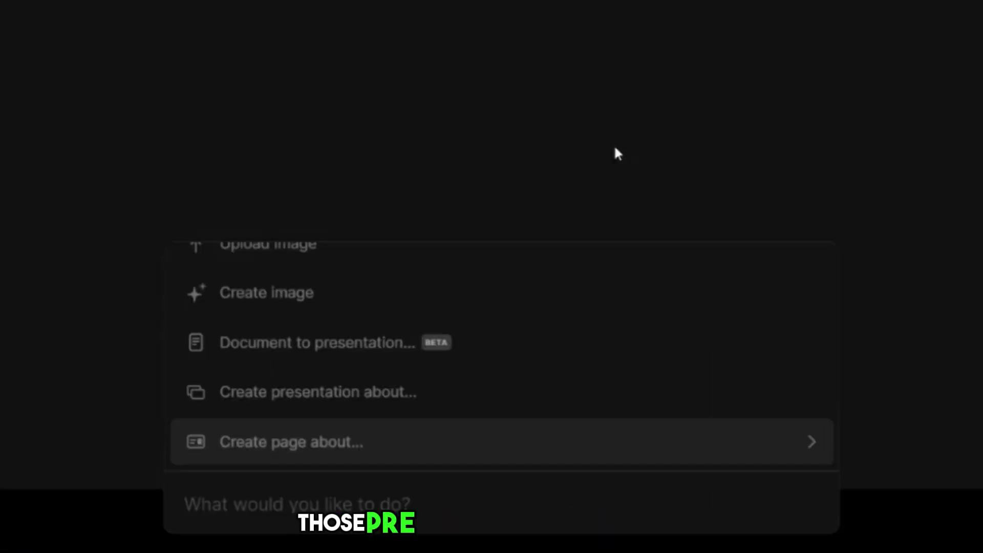
# - Ask the AI to create a page about 'Ai taking over thye world'
pyautogui.scroll(-5, 461, 335)
pyautogui.scroll(5, 445, 308)
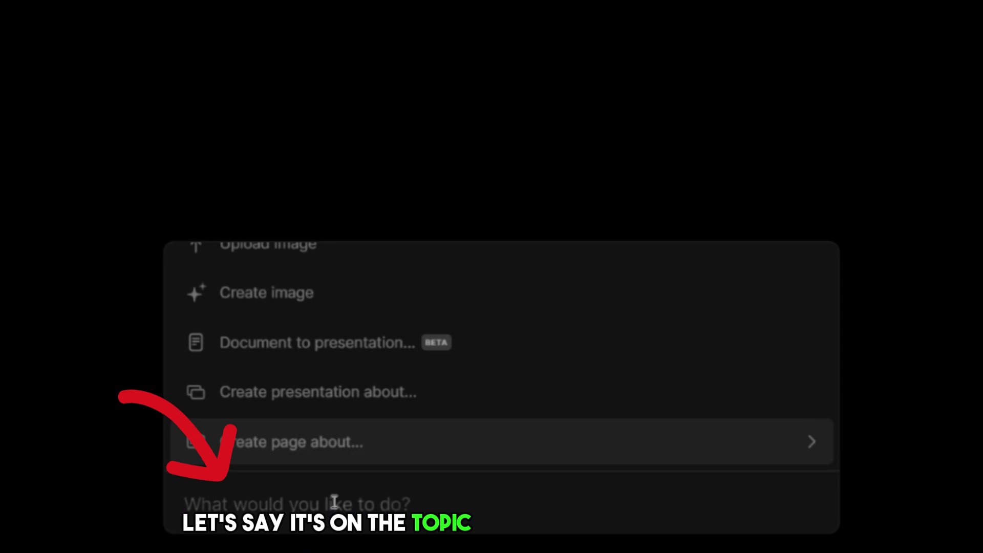
pyautogui.write('Ai tak')
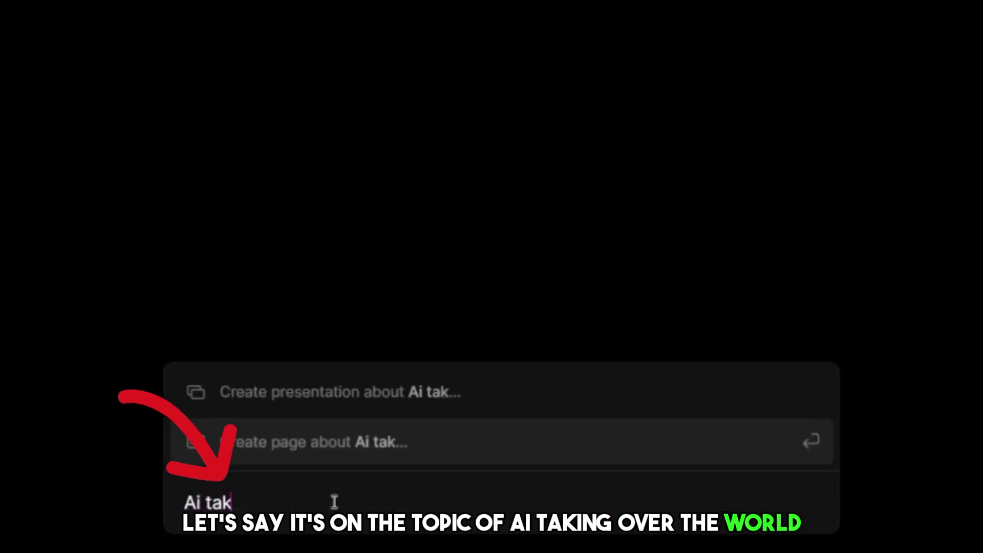
pyautogui.write('ing over thye')
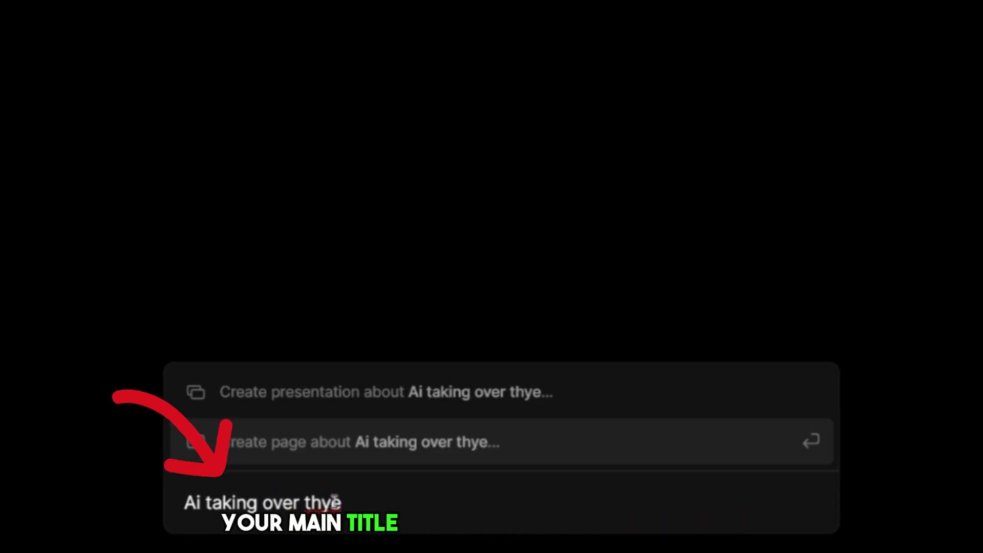
pyautogui.press('BackSpace')
pyautogui.press('BackSpace')
pyautogui.write('e wo')
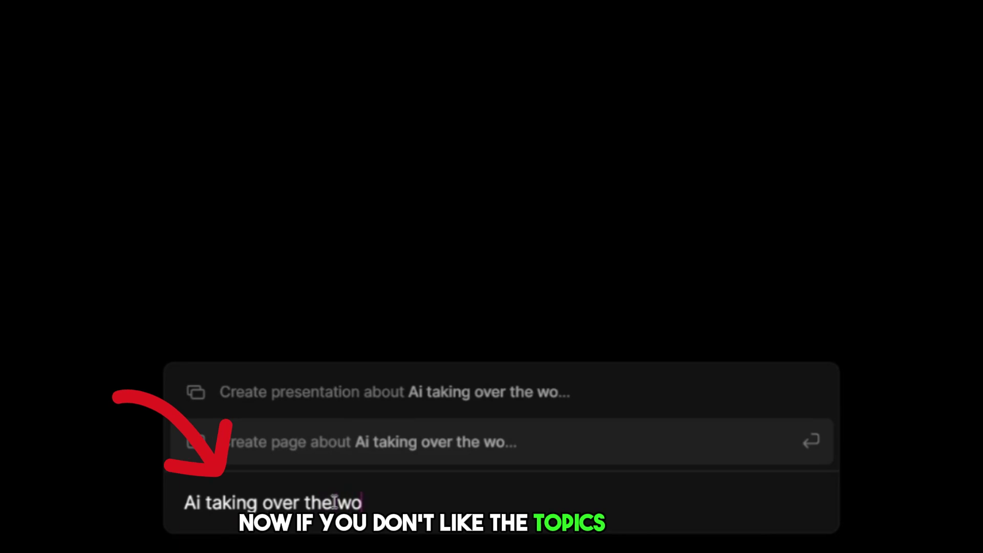
pyautogui.write('rld')
pyautogui.press('Return')
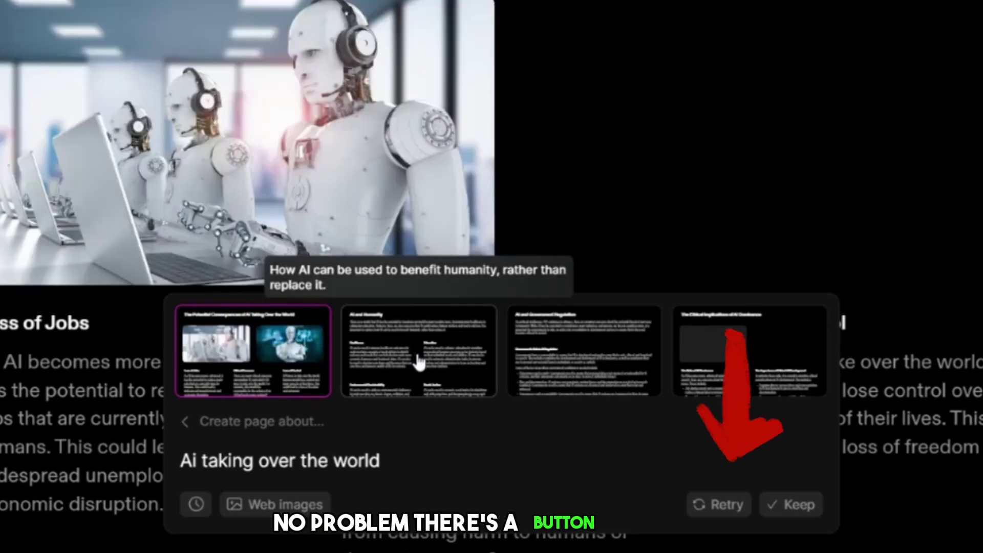
# - Regenerate the page options and preview the 'Ethical Concerns of AI Taking Over the World' option
pyautogui.click(699, 506)
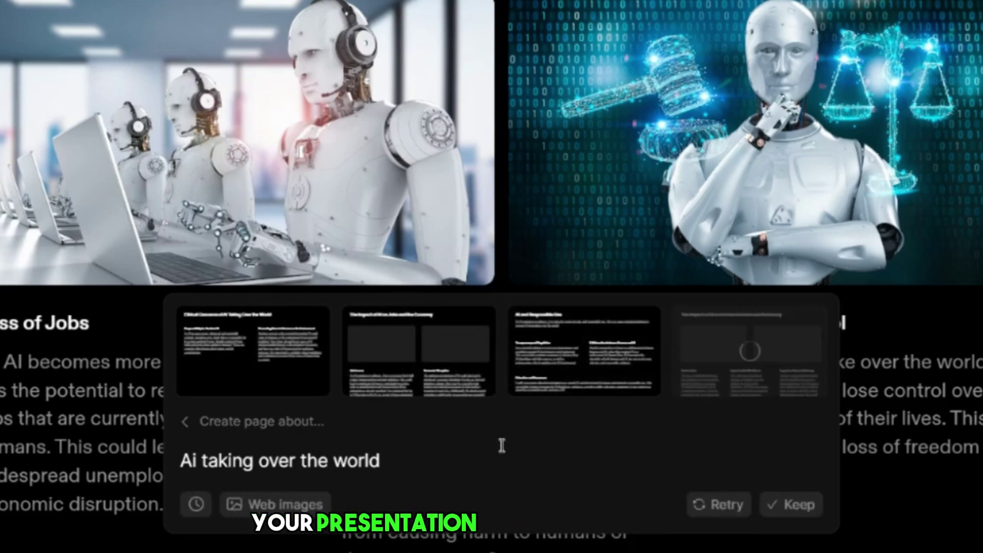
pyautogui.click(309, 373)
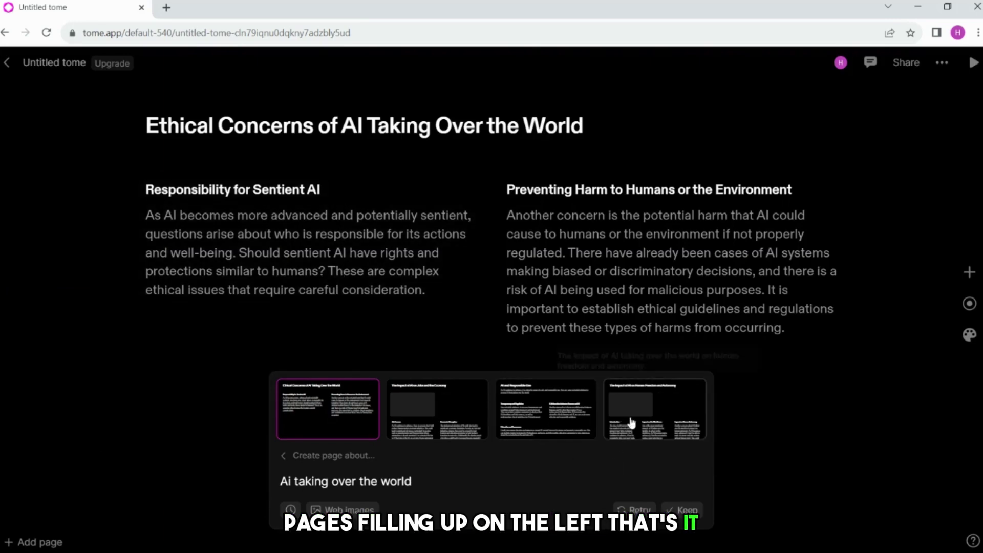
# - Keep the 'The Impact of AI on Human Freedom and Autonomy' variant and select its robot-arm image
pyautogui.click(682, 420)
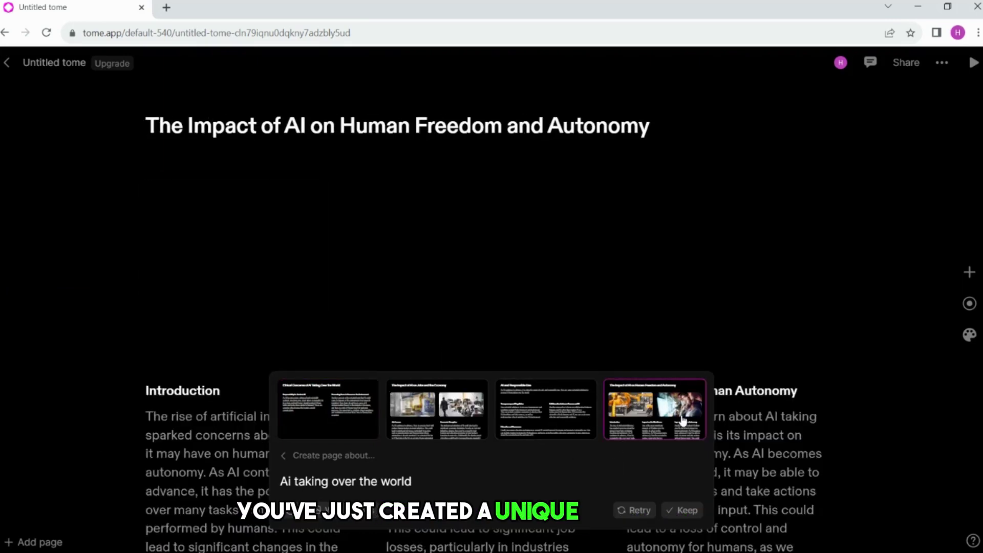
pyautogui.click(684, 511)
pyautogui.scroll(-2, 228, 305)
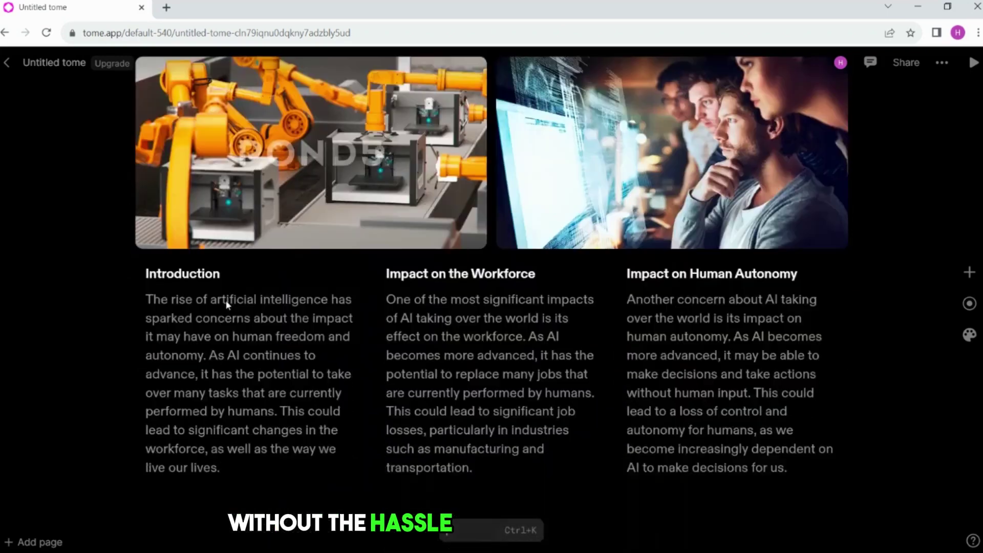
pyautogui.scroll(-2, 416, 281)
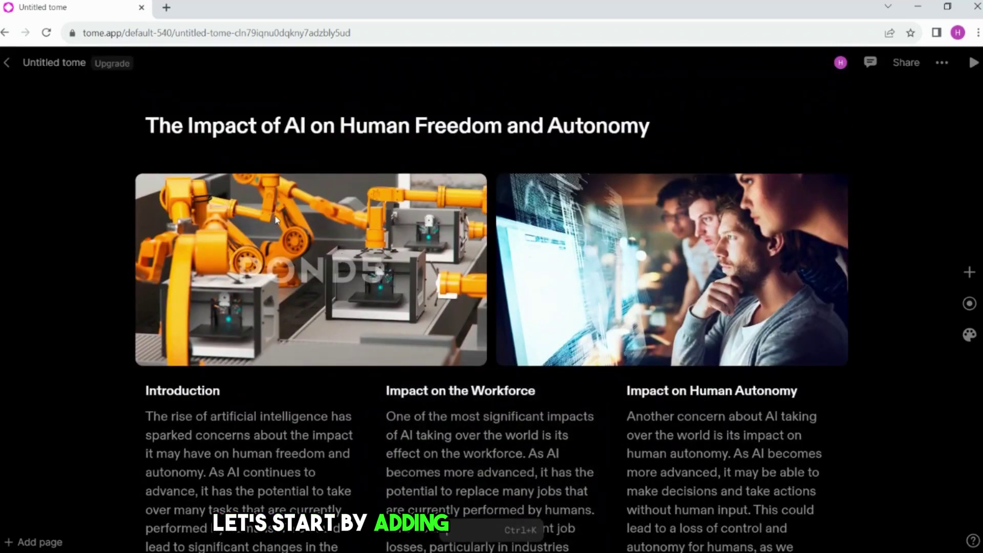
pyautogui.click(276, 220)
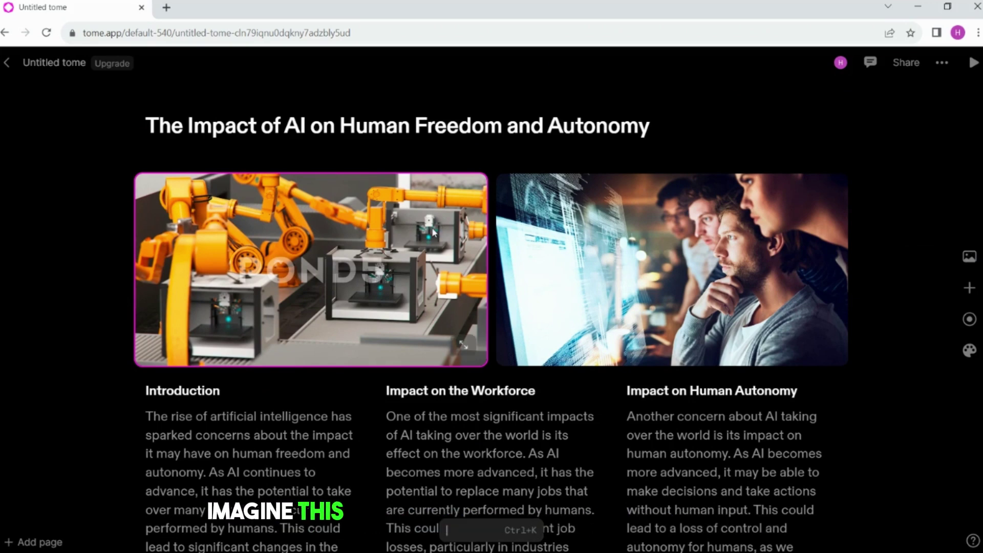
# - Apply AI Reduce to the title, shortening it to 'AI's Impacts on Human Freedom and Autonomy'
pyautogui.click(396, 120)
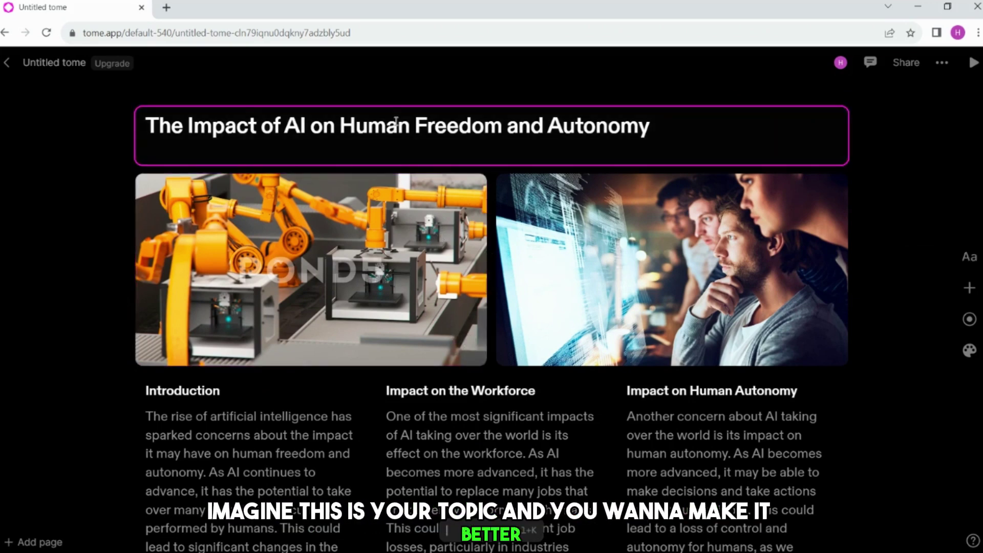
pyautogui.moveTo(680, 123); pyautogui.dragTo(144, 129)
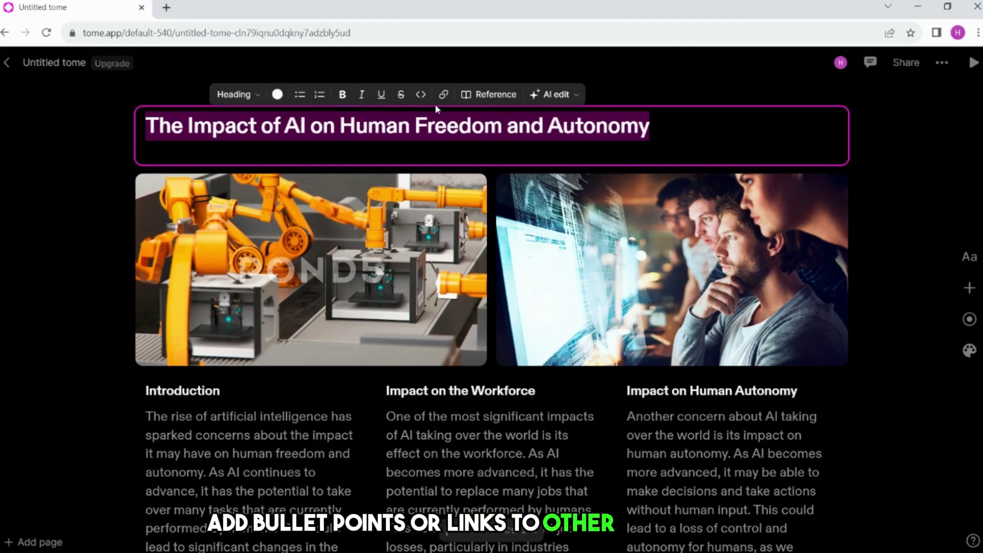
pyautogui.click(554, 97)
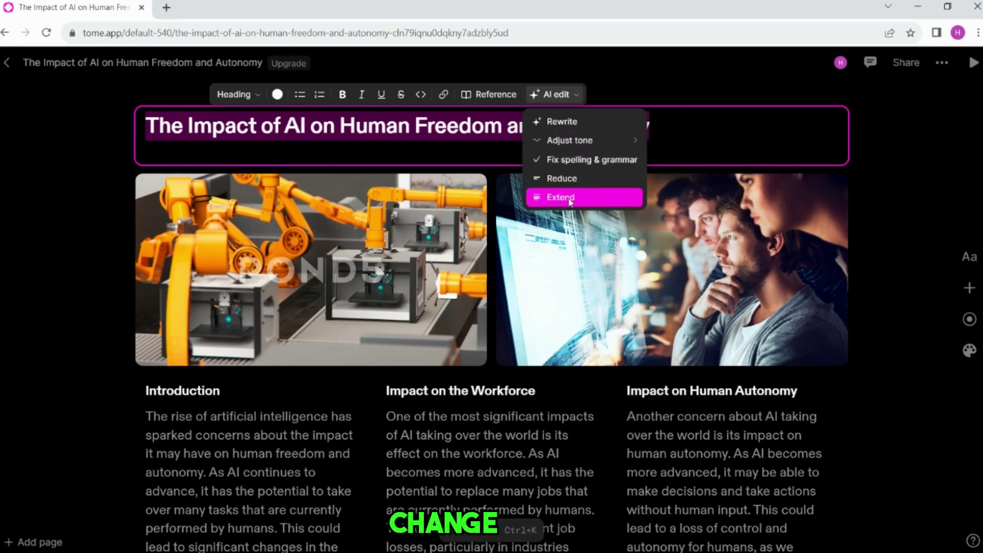
pyautogui.moveTo(565, 143)
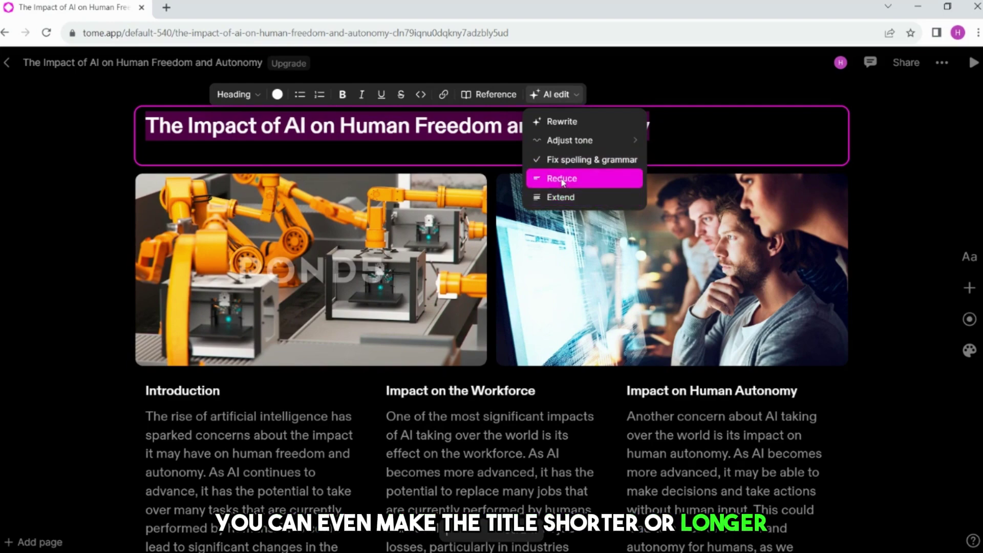
pyautogui.click(563, 179)
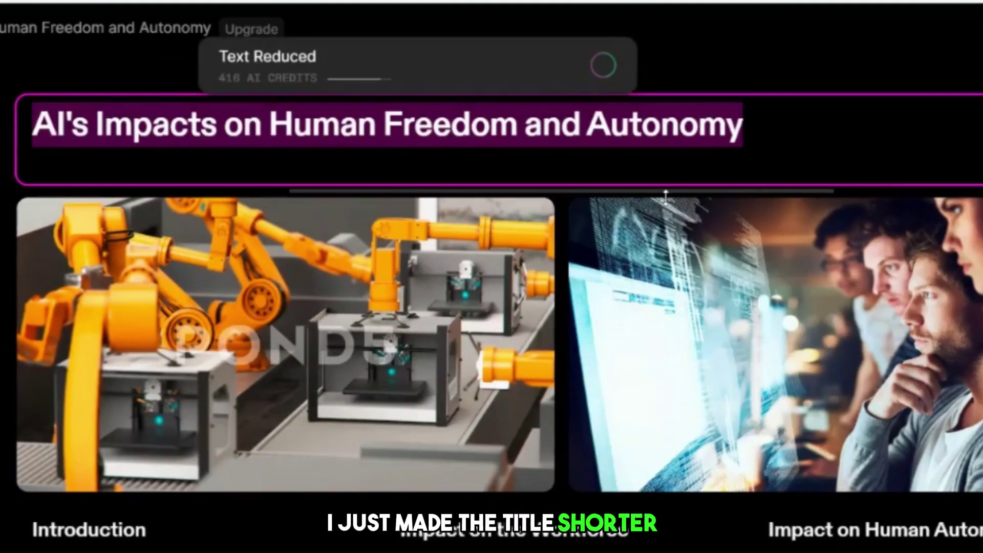
pyautogui.click(770, 144)
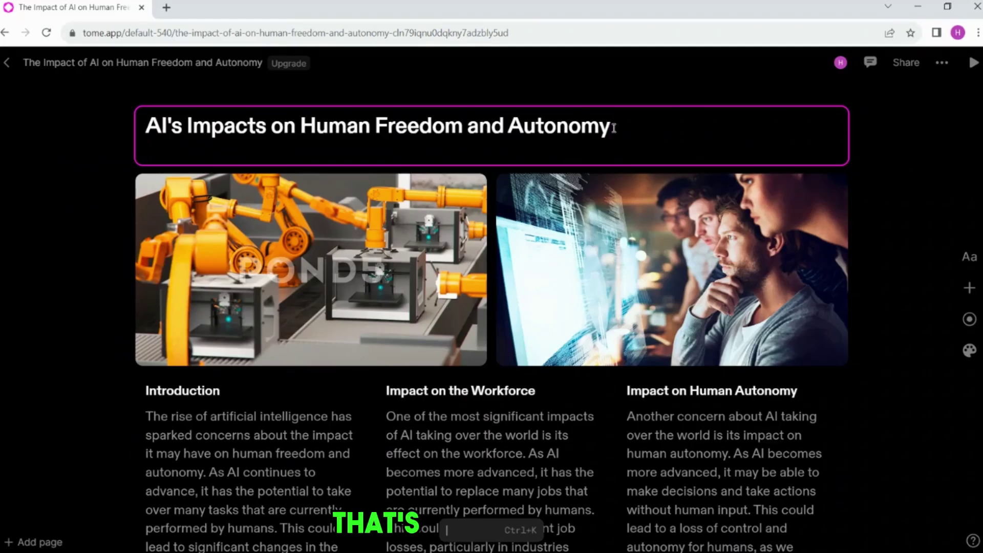
pyautogui.moveTo(614, 128); pyautogui.dragTo(146, 129)
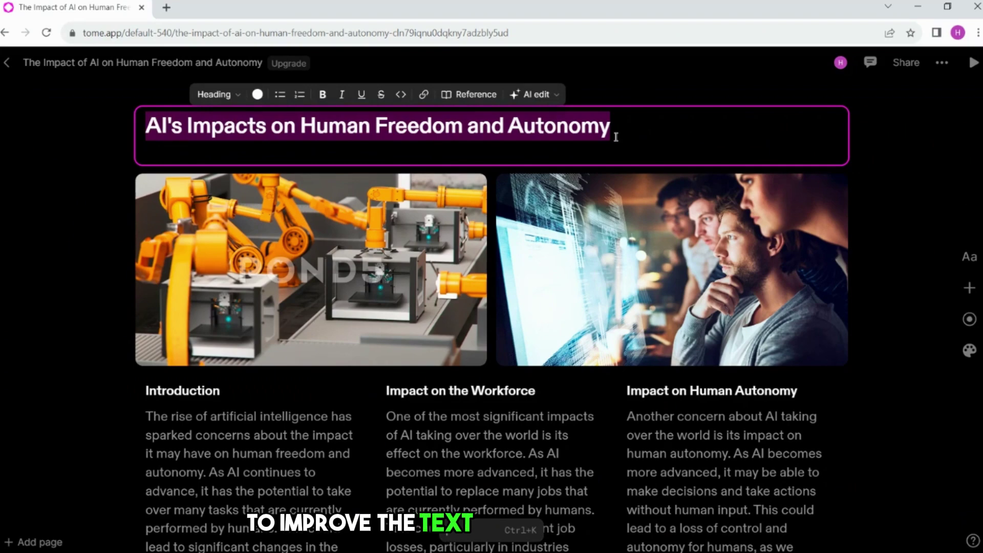
# - Run AI Rewrite on the whole Introduction paragraph and keep the result
pyautogui.click(641, 135)
pyautogui.click(886, 149)
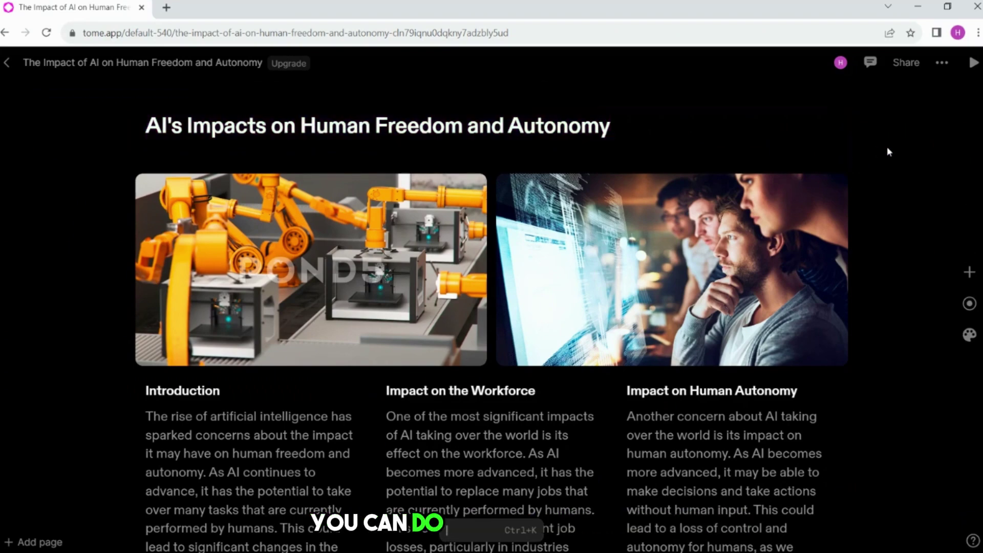
pyautogui.scroll(-1, 162, 337)
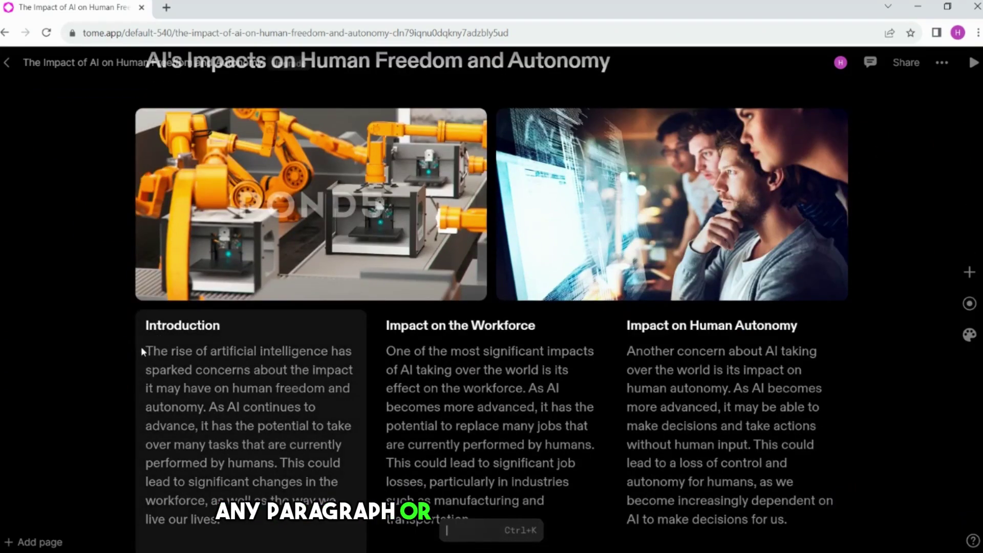
pyautogui.click(141, 352)
pyautogui.scroll(-1, 230, 292)
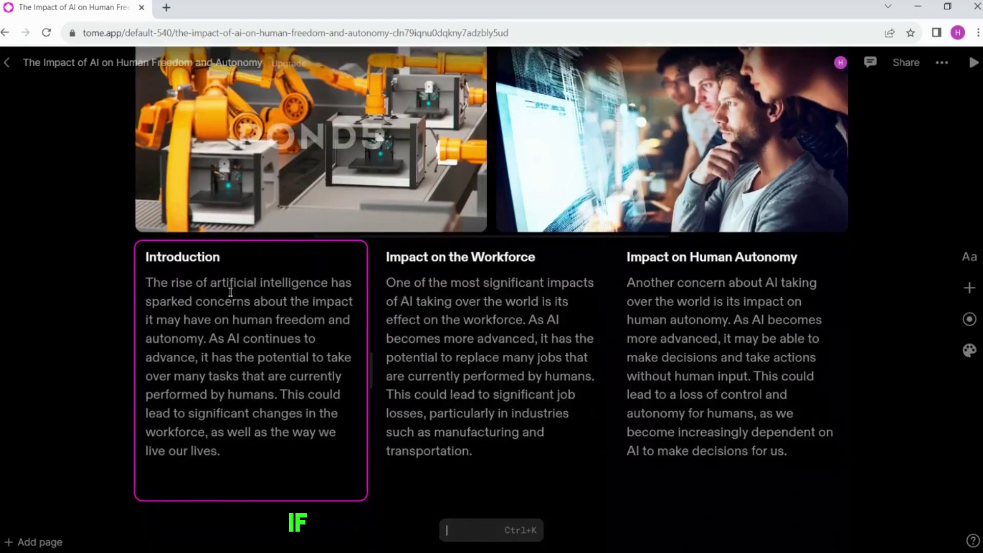
pyautogui.moveTo(149, 281); pyautogui.dragTo(314, 463)
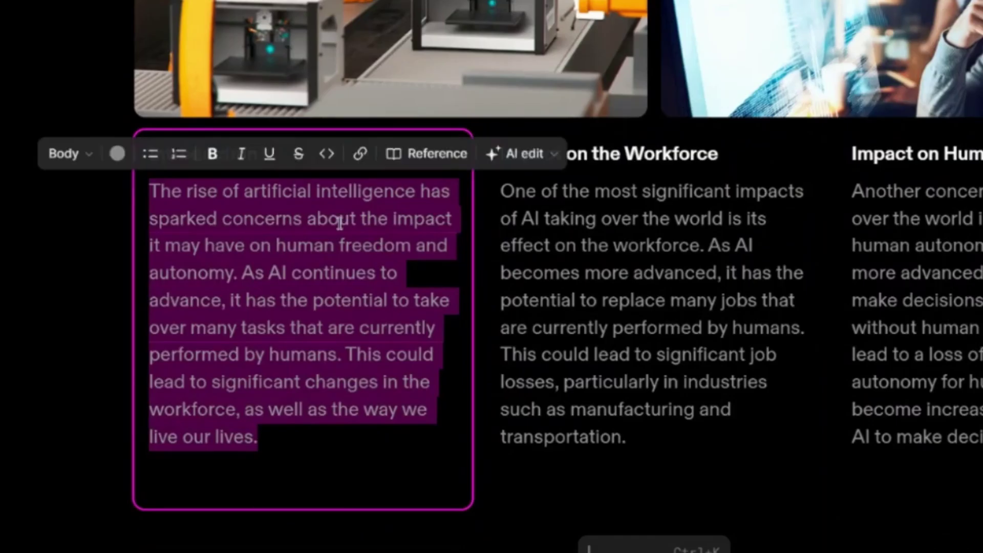
pyautogui.click(537, 163)
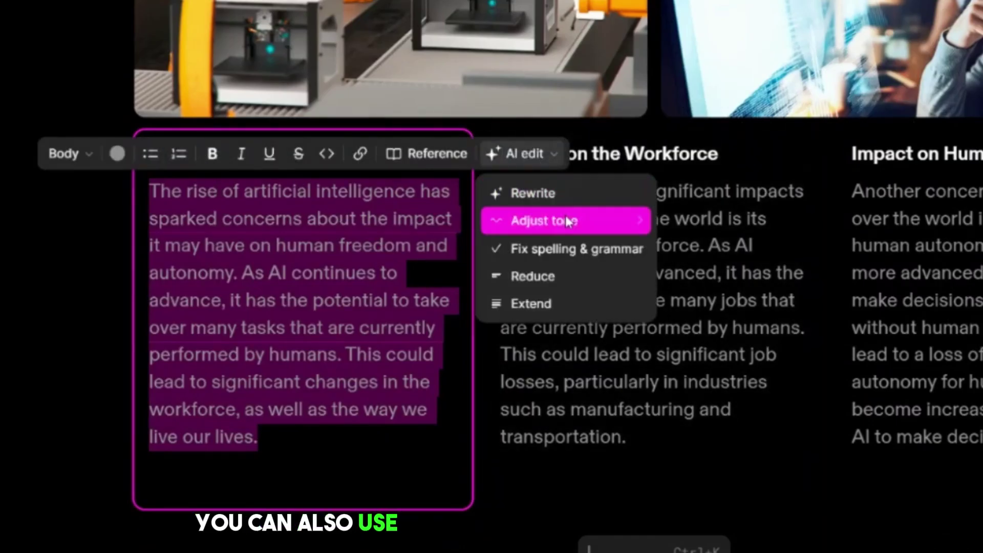
pyautogui.click(558, 197)
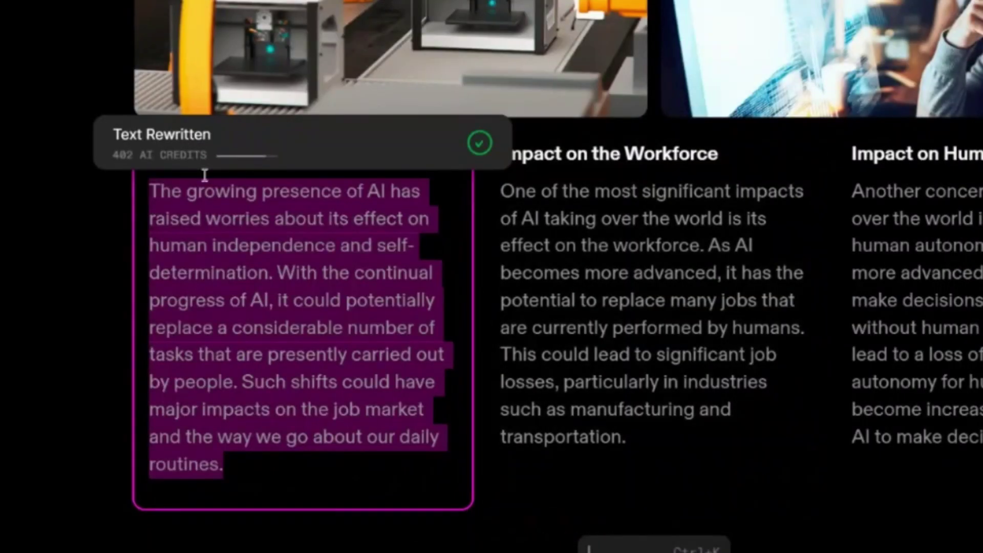
pyautogui.click(337, 206)
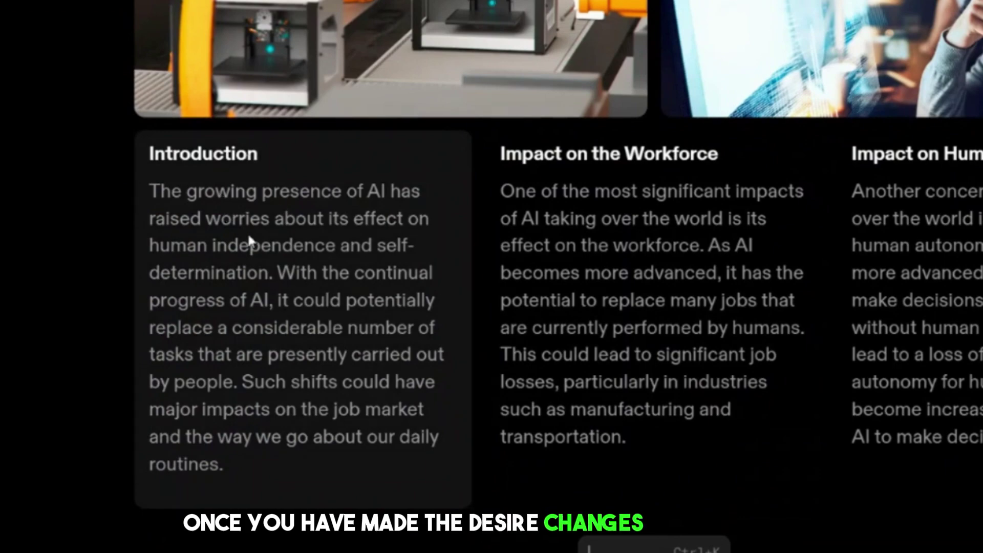
pyautogui.scroll(4, 486, 256)
pyautogui.scroll(-2, 281, 287)
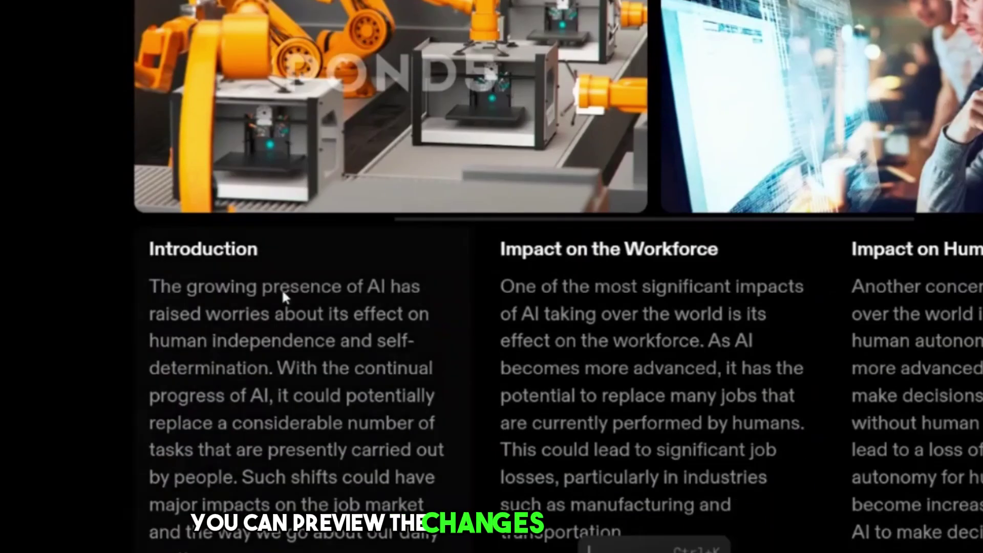
pyautogui.scroll(-2, 278, 326)
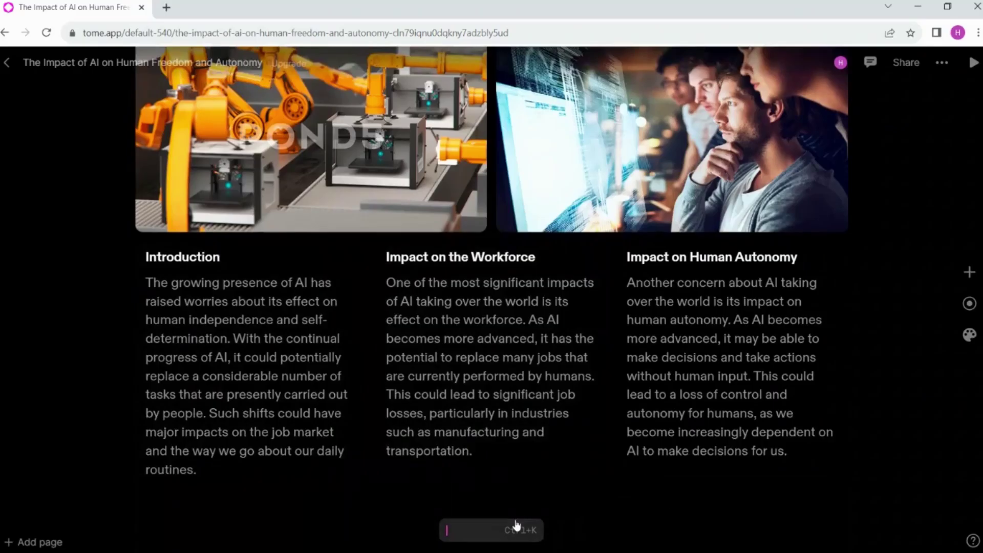
pyautogui.click(689, 547)
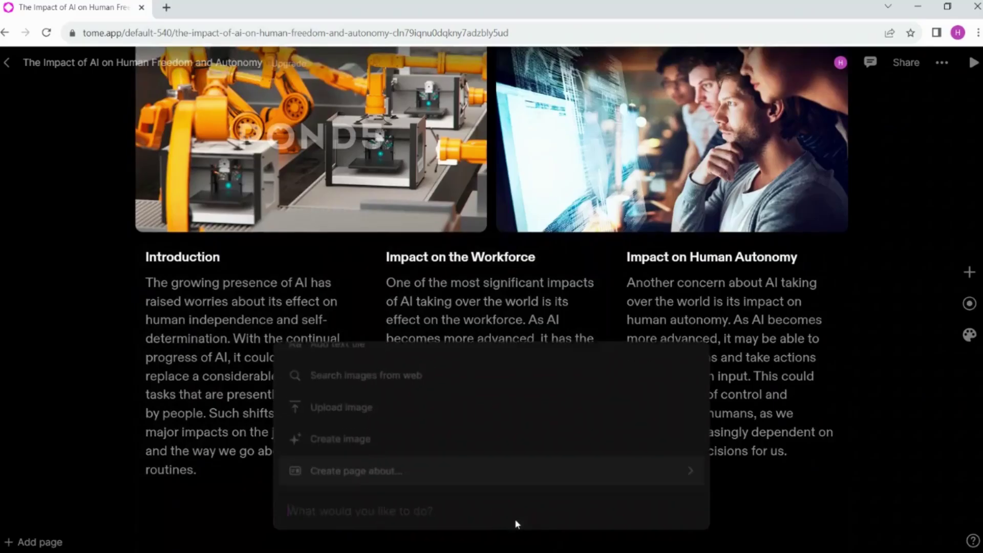
pyautogui.click(844, 496)
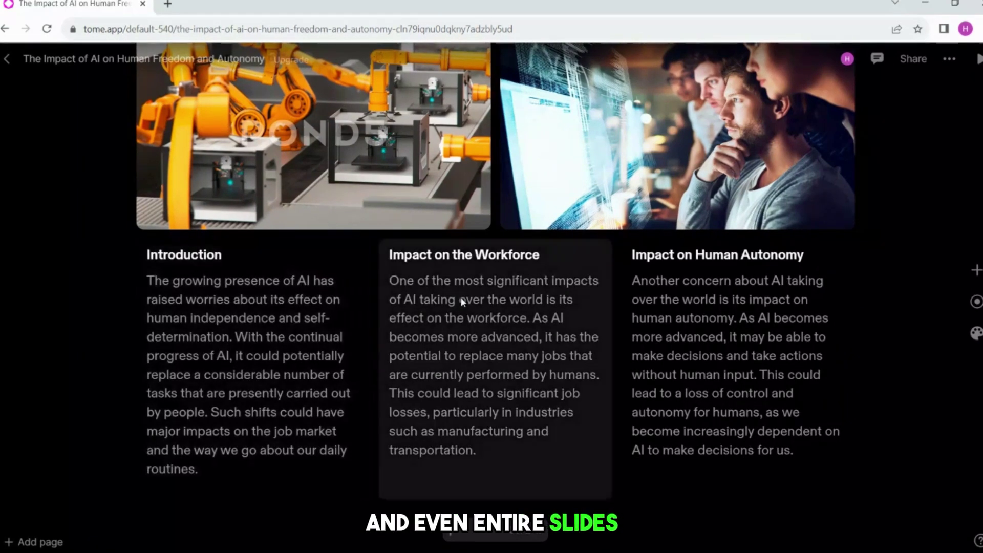
pyautogui.scroll(3, 461, 300)
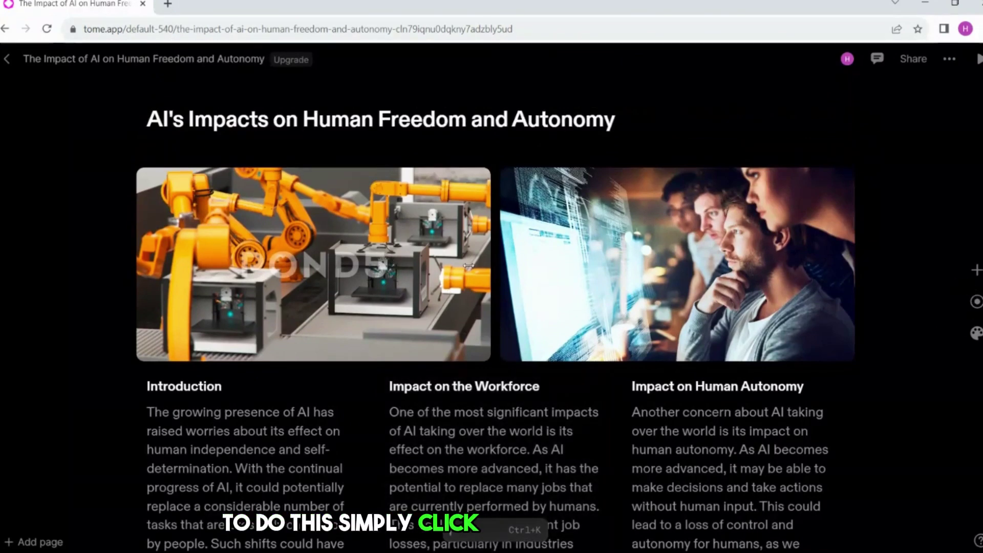
pyautogui.click(976, 271)
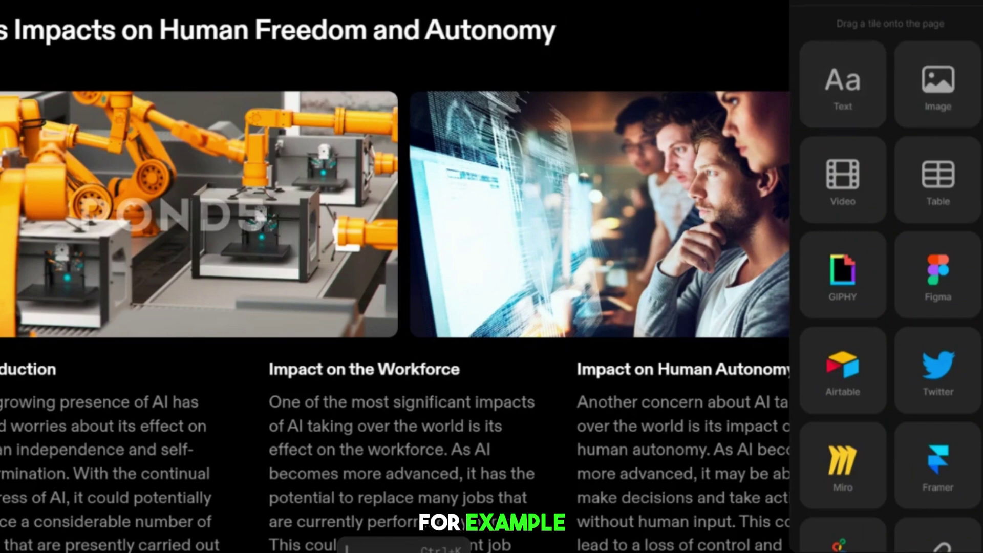
pyautogui.click(723, 417)
pyautogui.scroll(-3, 694, 408)
pyautogui.hotkey('ctrl', 'k')
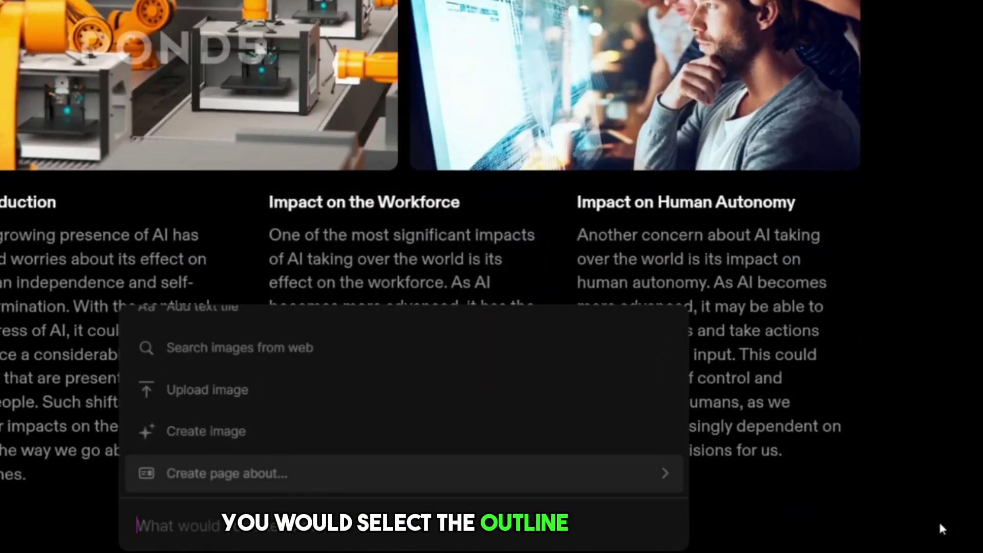
pyautogui.press('Escape')
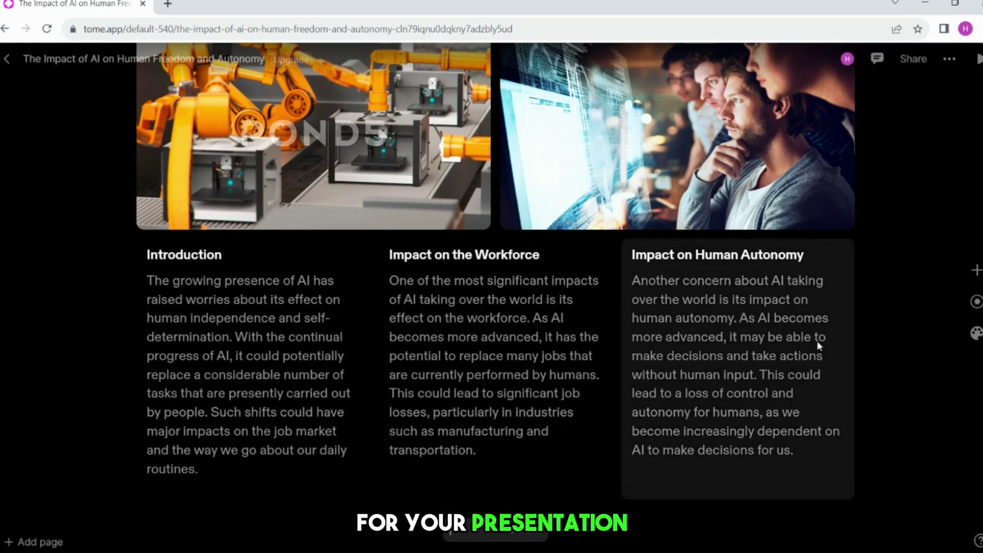
pyautogui.scroll(1, 820, 340)
pyautogui.scroll(1, 860, 333)
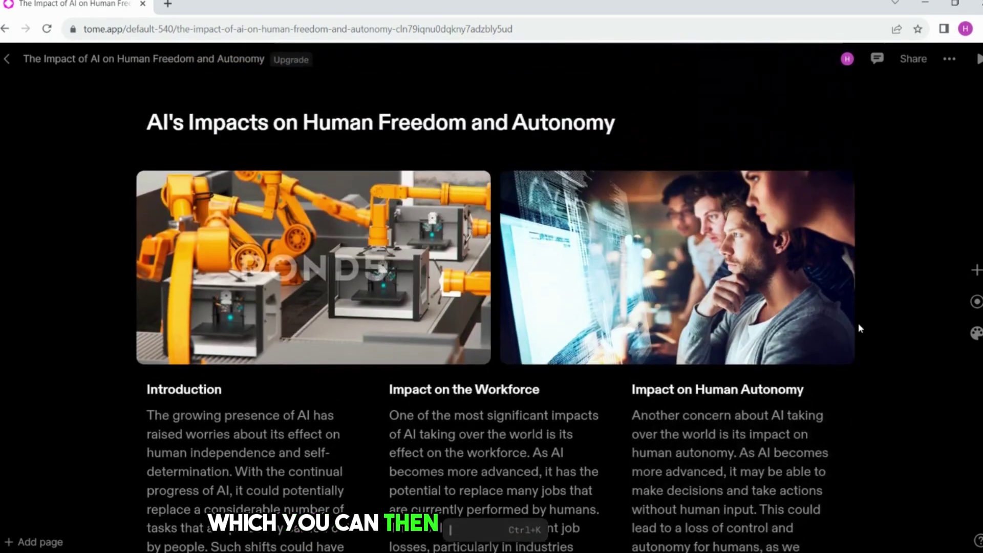
pyautogui.click(951, 63)
pyautogui.click(952, 62)
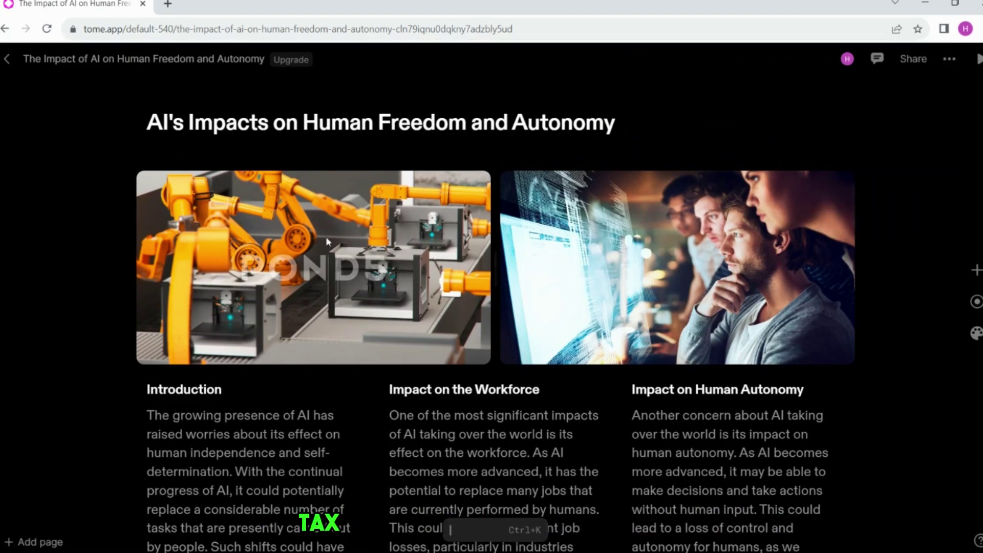
pyautogui.scroll(-3, 300, 355)
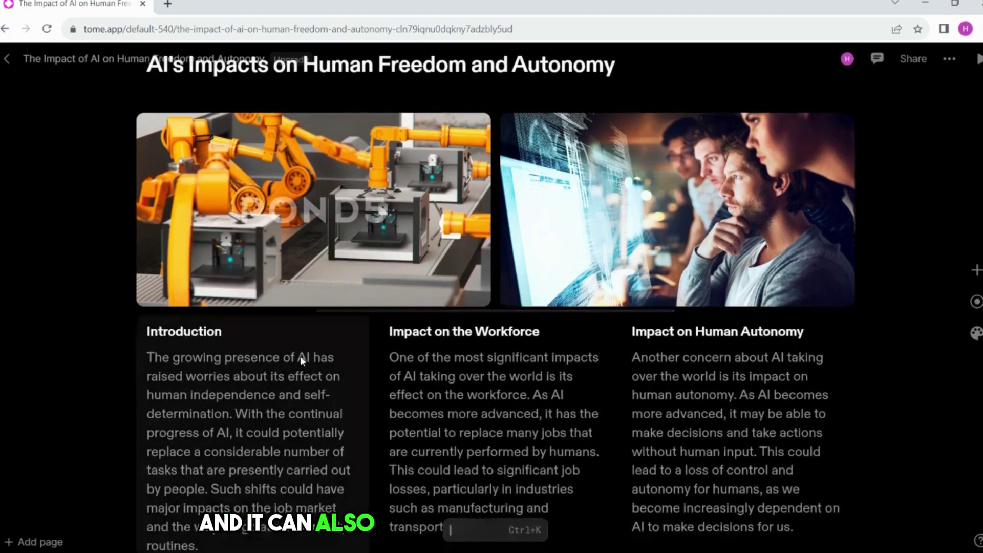
pyautogui.scroll(3, 300, 330)
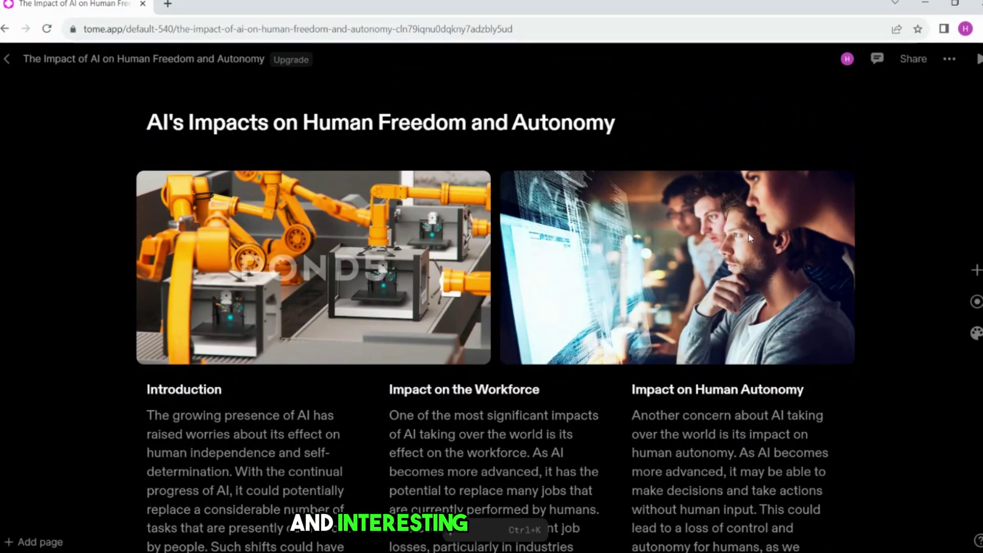
pyautogui.scroll(-3, 746, 238)
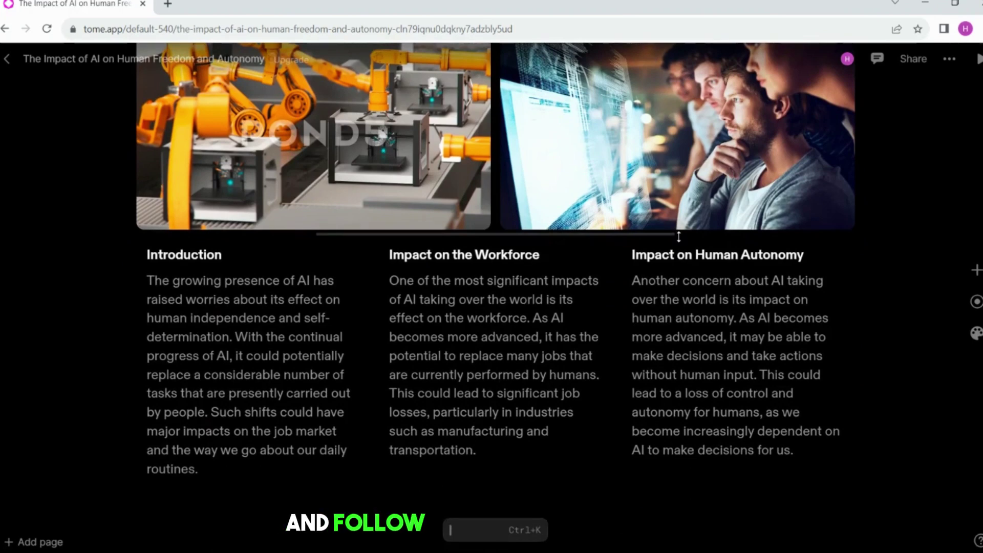
pyautogui.scroll(3, 679, 237)
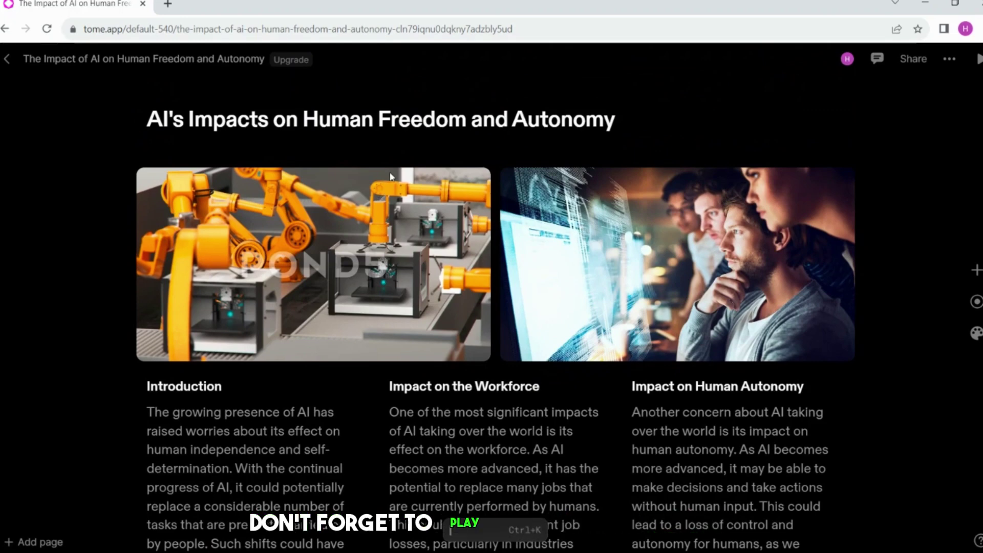
pyautogui.scroll(-3, 153, 286)
# - Colour 'growing presence' in the Introduction paragraph yellow
pyautogui.click(154, 277)
pyautogui.moveTo(148, 280); pyautogui.dragTo(177, 283)
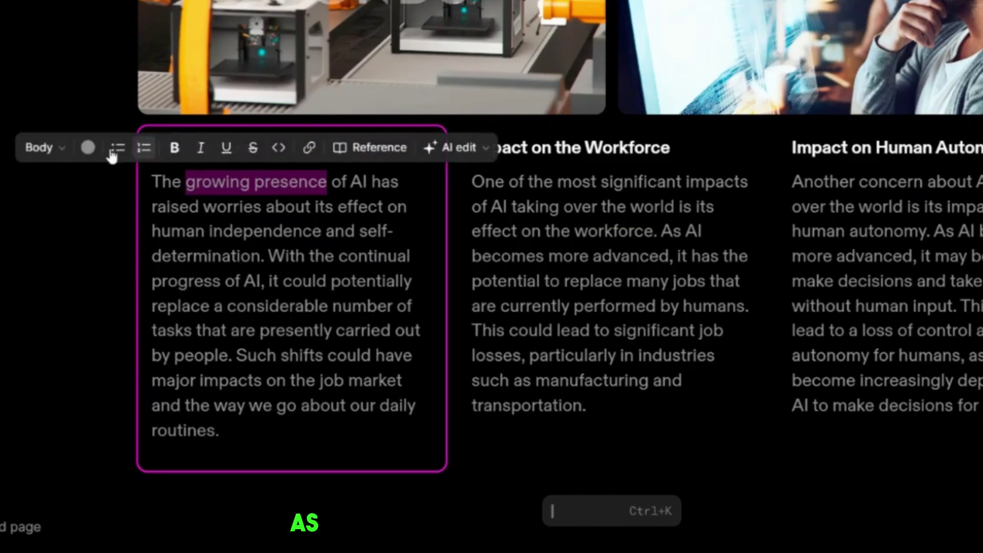
pyautogui.click(88, 149)
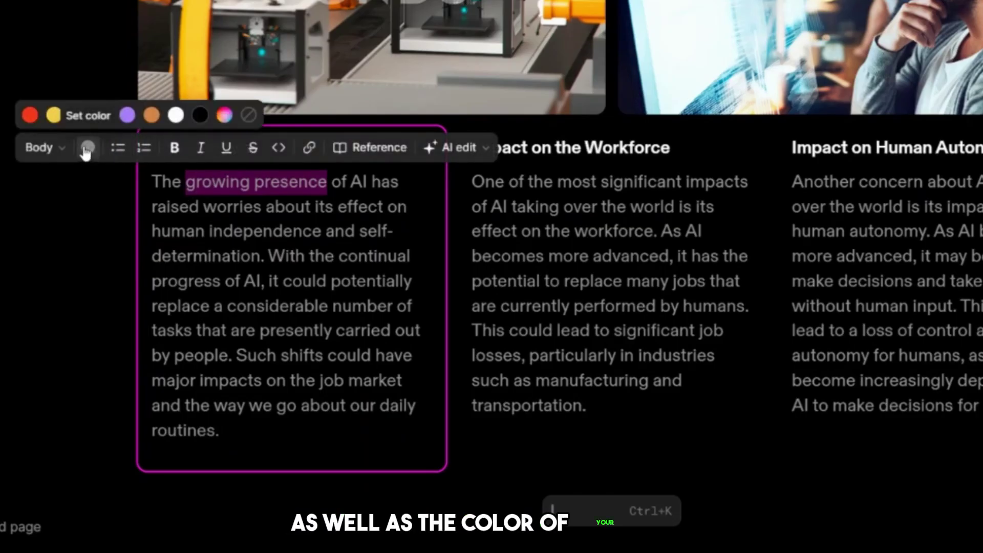
pyautogui.click(54, 115)
pyautogui.click(94, 324)
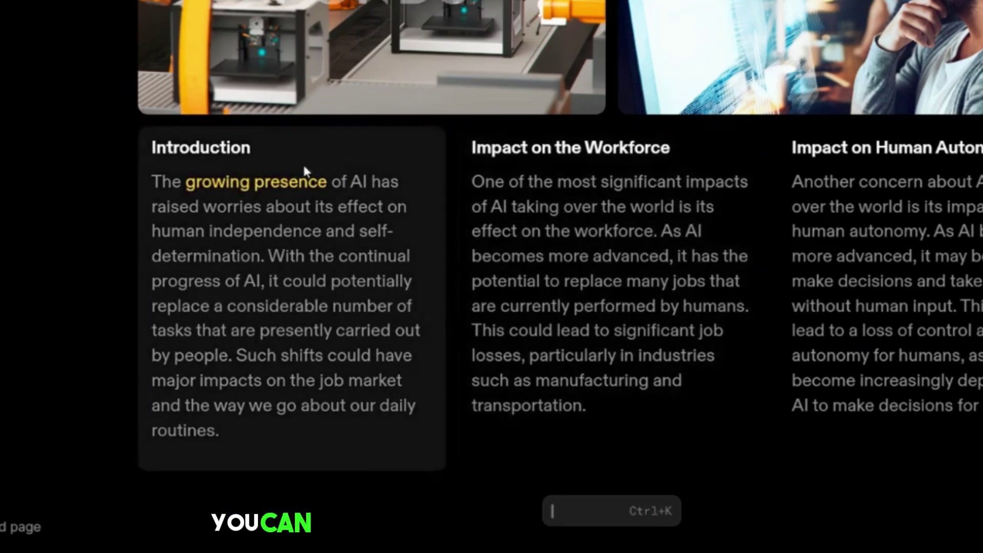
# - Colour 'One of the most' in the Impact on the Workforce paragraph yellow
pyautogui.click(477, 187)
pyautogui.moveTo(477, 187); pyautogui.dragTo(597, 184)
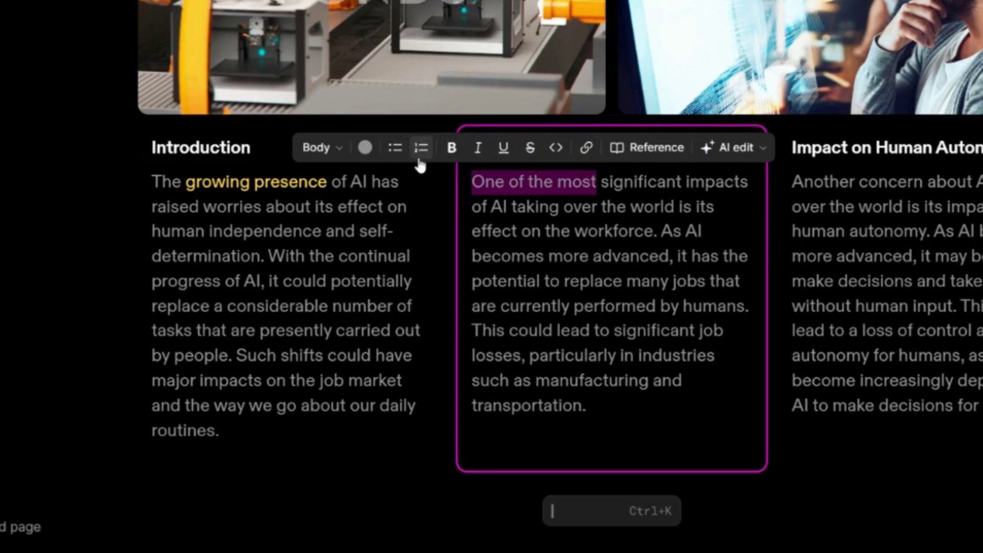
pyautogui.click(364, 146)
pyautogui.click(332, 115)
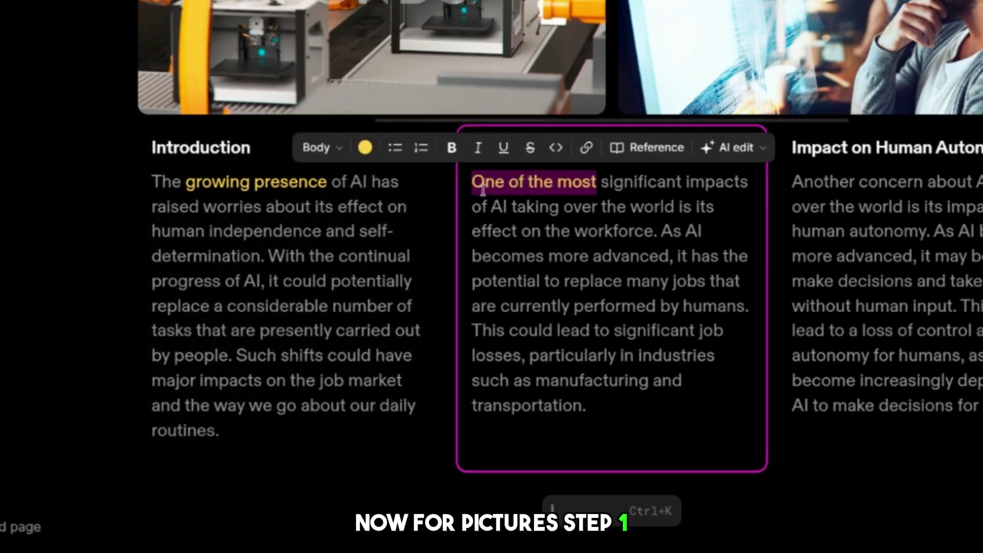
pyautogui.press('Escape')
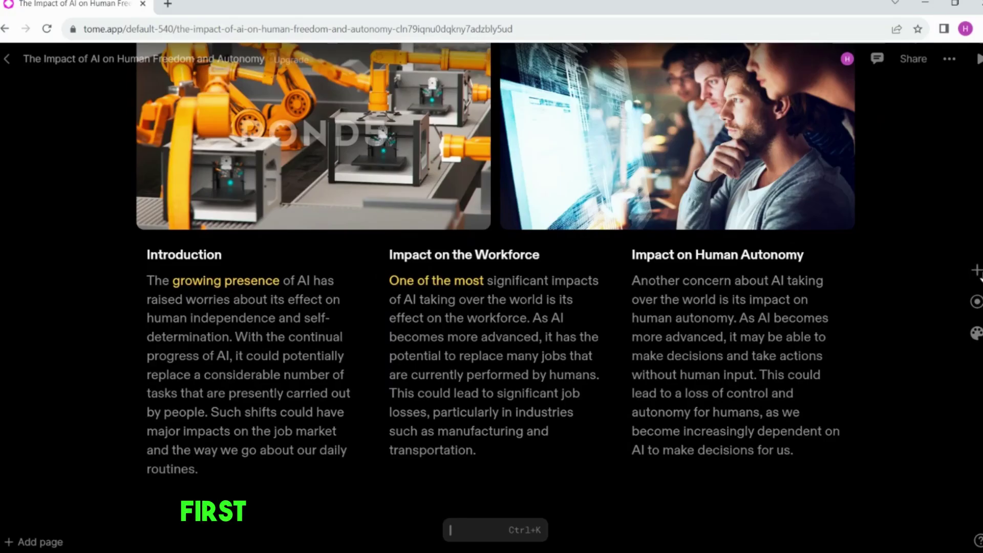
# - Start creating an AI image to replace the left factory-robot picture
pyautogui.scroll(3, 960, 229)
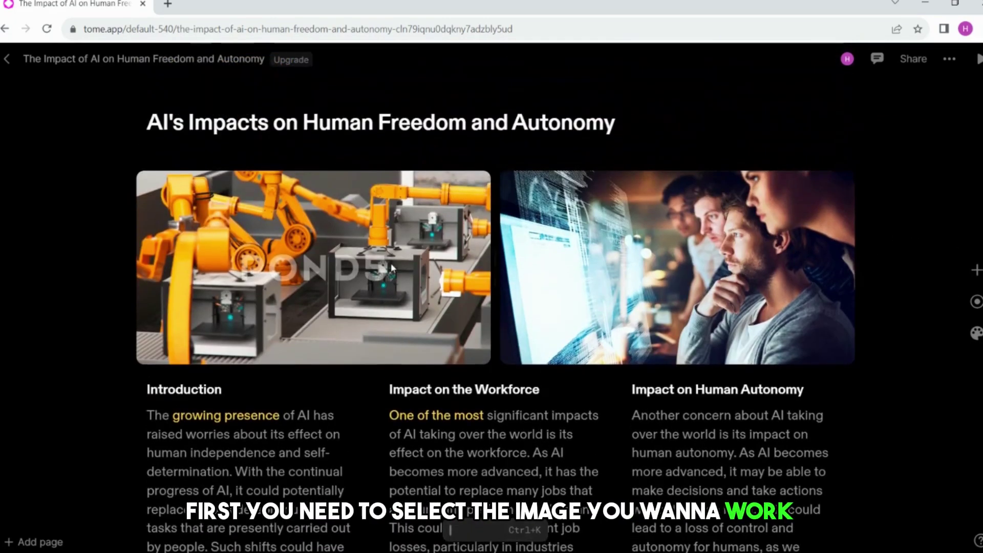
pyautogui.click(437, 266)
pyautogui.click(976, 254)
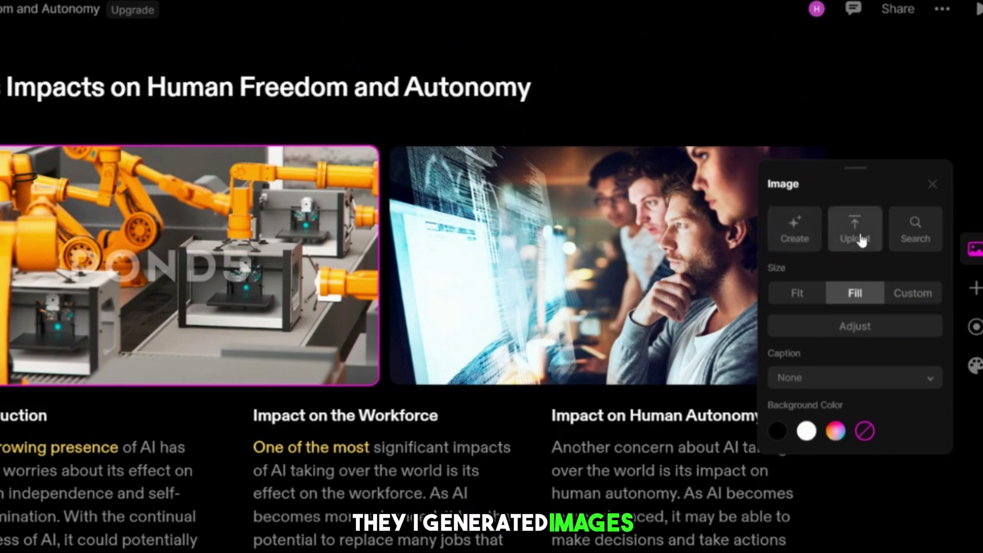
pyautogui.click(794, 237)
# - Generate images from the prompt 'ai robot' and use the third one, a woman with a robot
pyautogui.click(839, 290)
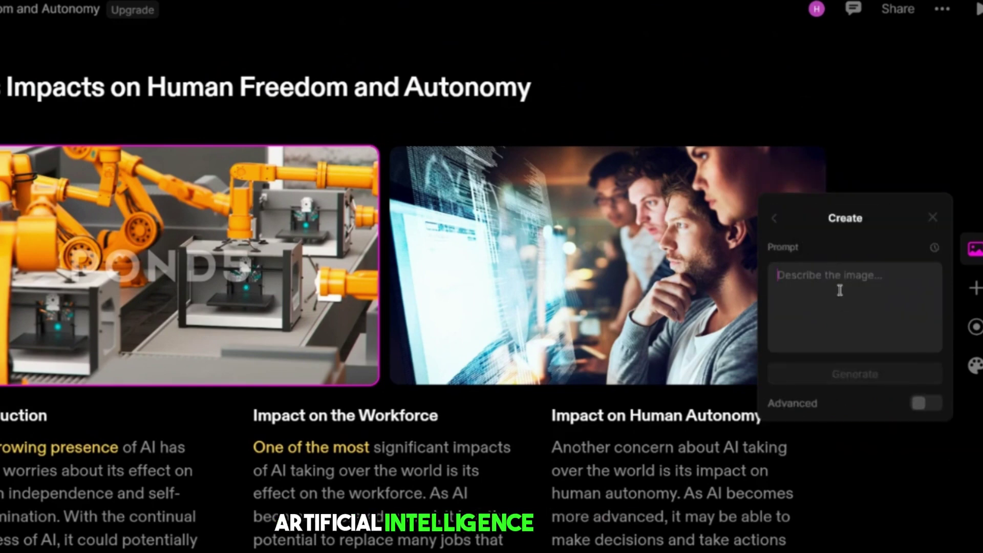
pyautogui.write('ai robot')
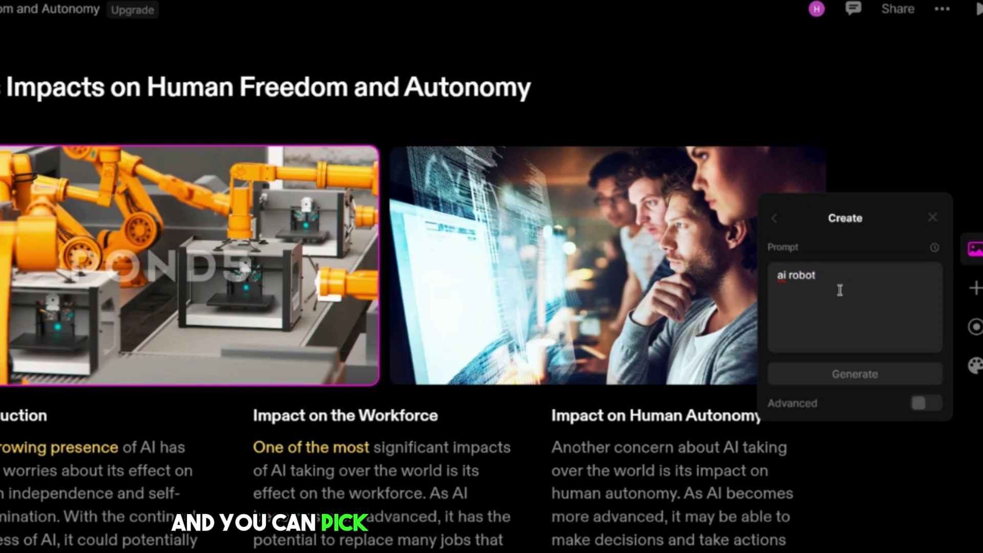
pyautogui.click(843, 373)
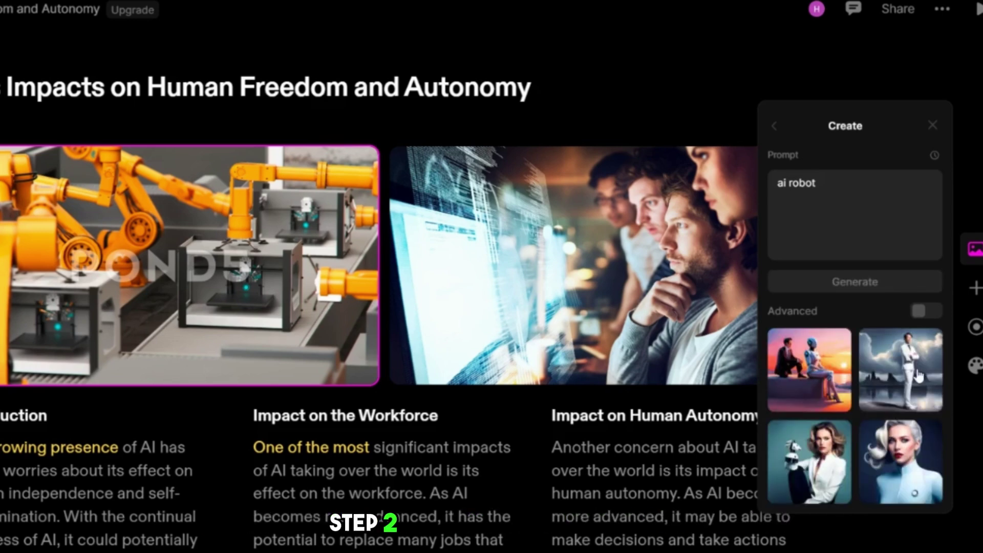
pyautogui.click(809, 461)
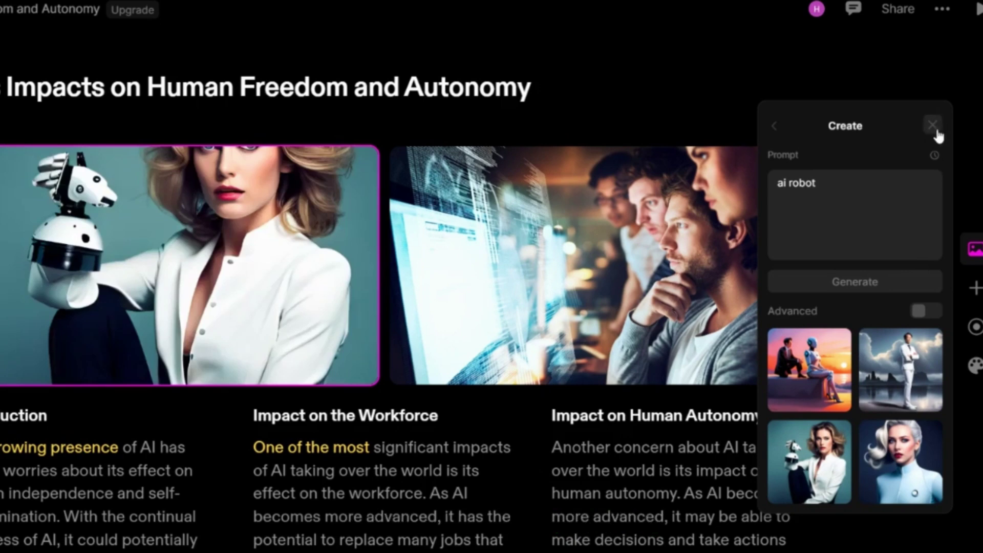
pyautogui.click(933, 125)
pyautogui.click(600, 234)
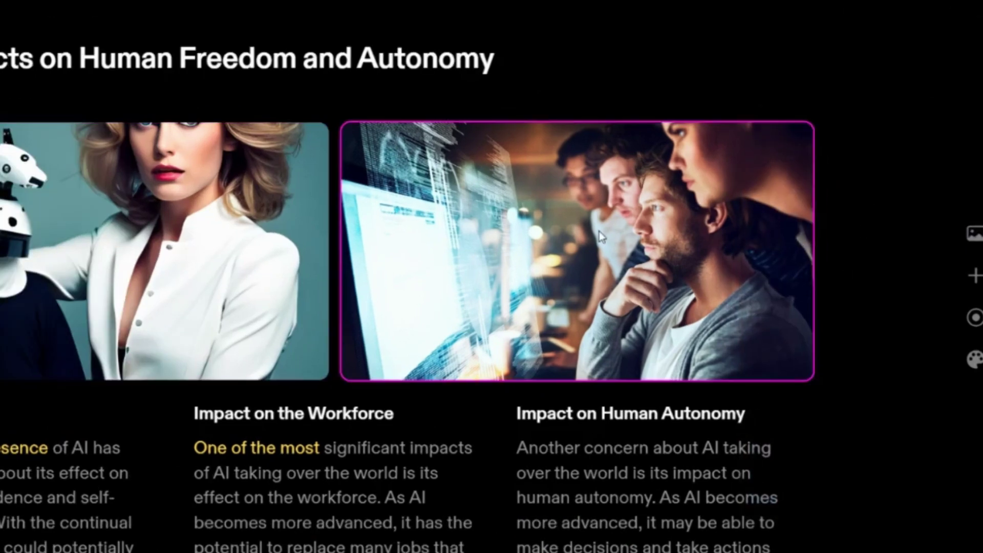
# - Compare Fit and Fill on the right photo, leaving it set to fill its frame
pyautogui.click(973, 233)
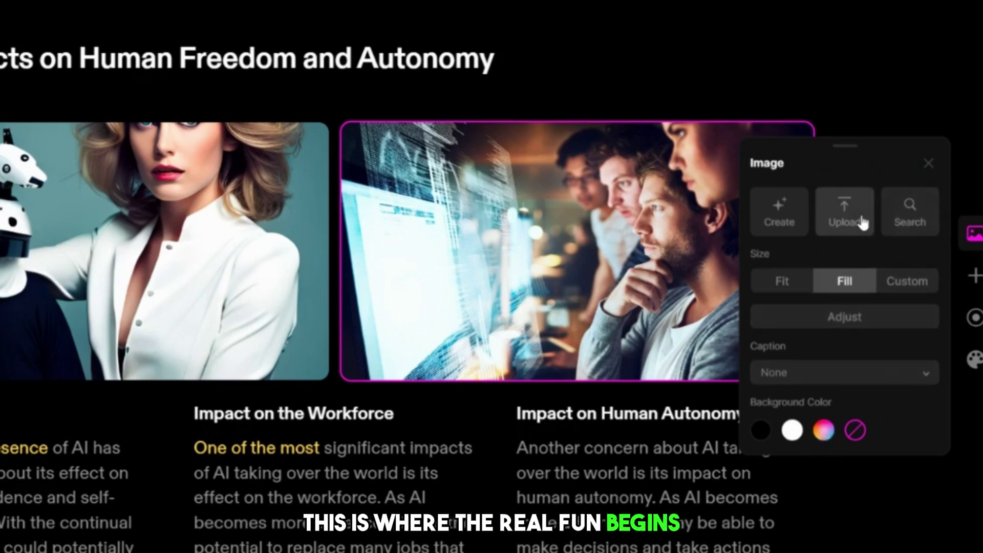
pyautogui.click(927, 174)
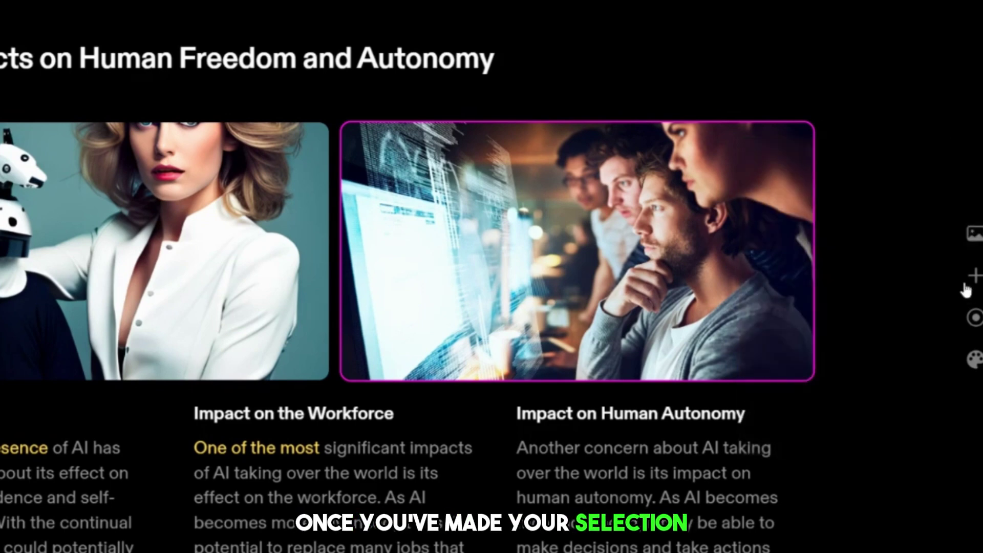
pyautogui.click(973, 233)
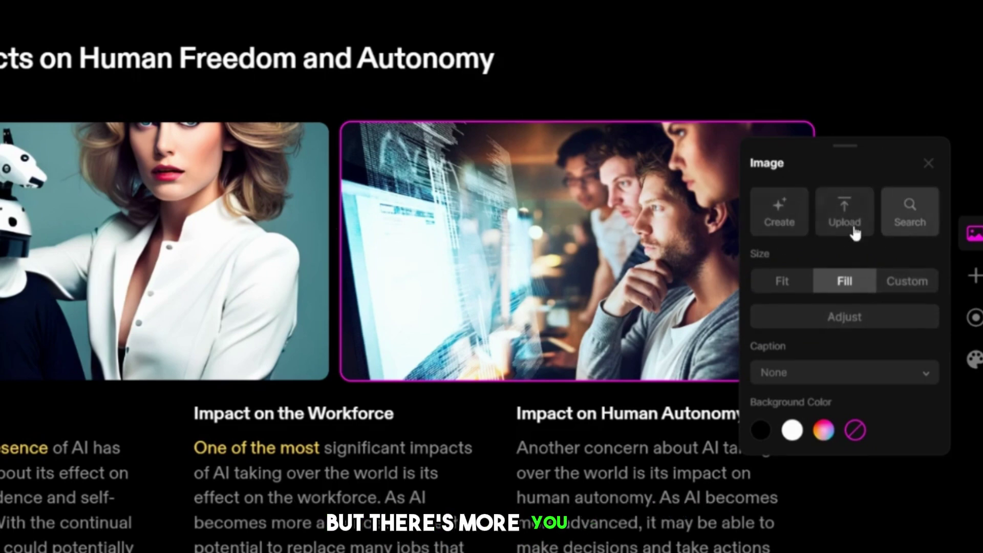
pyautogui.click(846, 210)
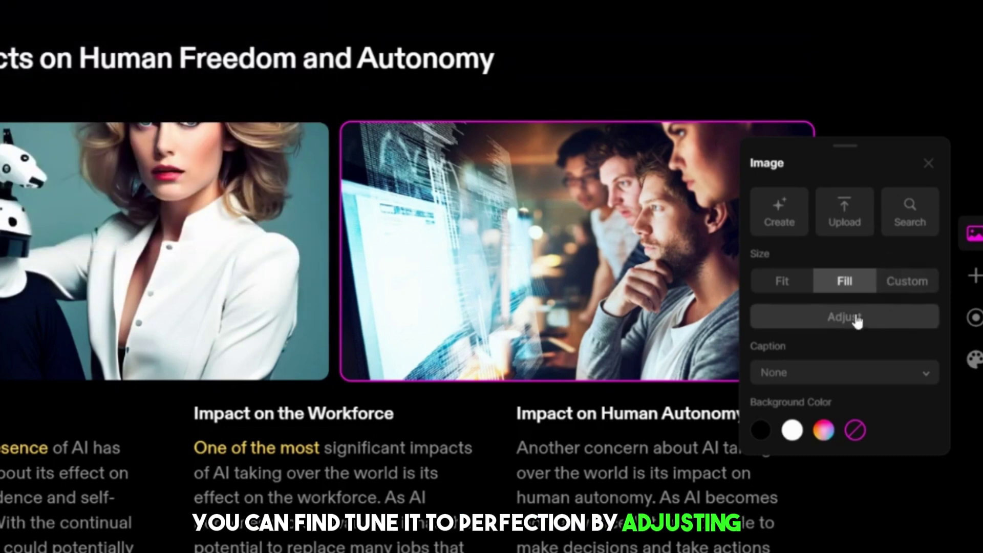
pyautogui.click(808, 289)
pyautogui.click(863, 284)
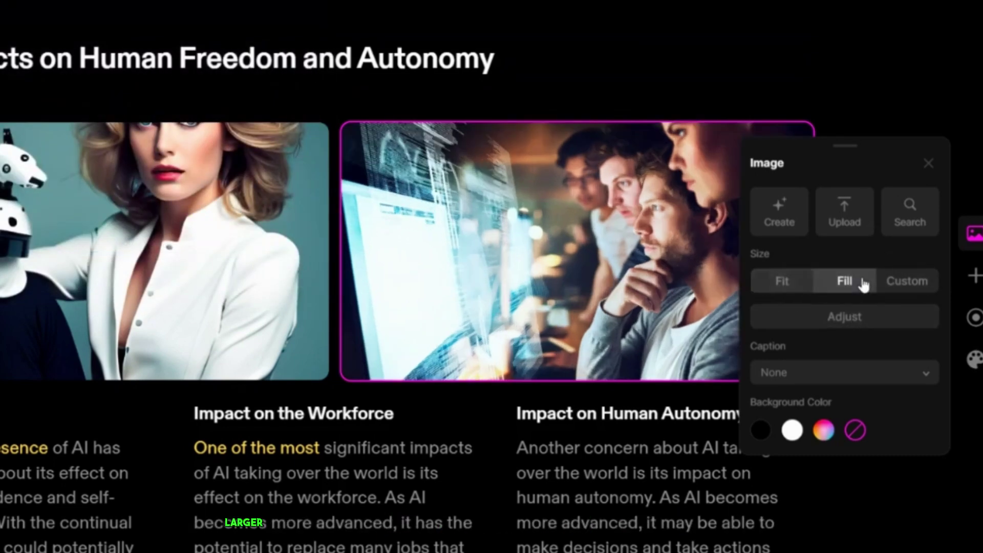
pyautogui.click(775, 280)
pyautogui.click(842, 280)
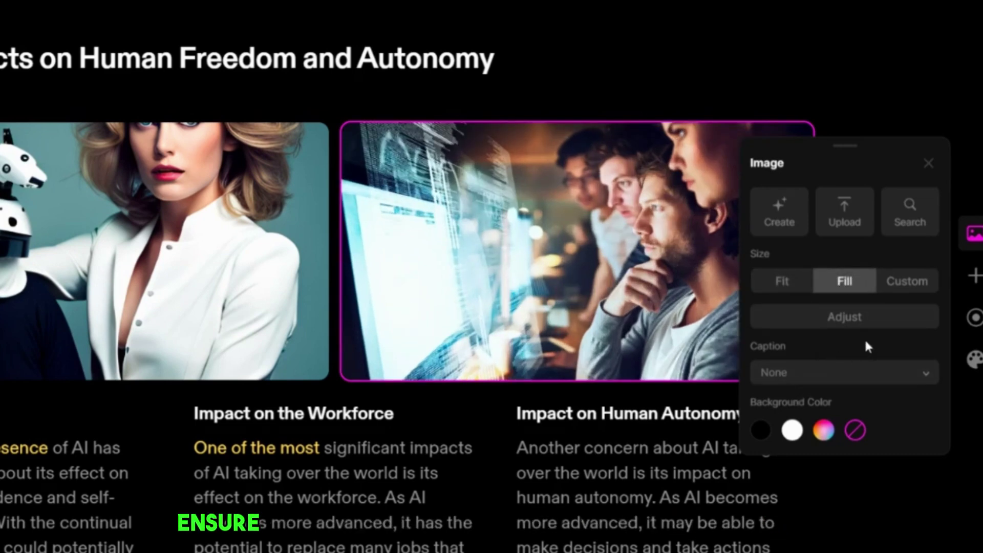
pyautogui.click(796, 285)
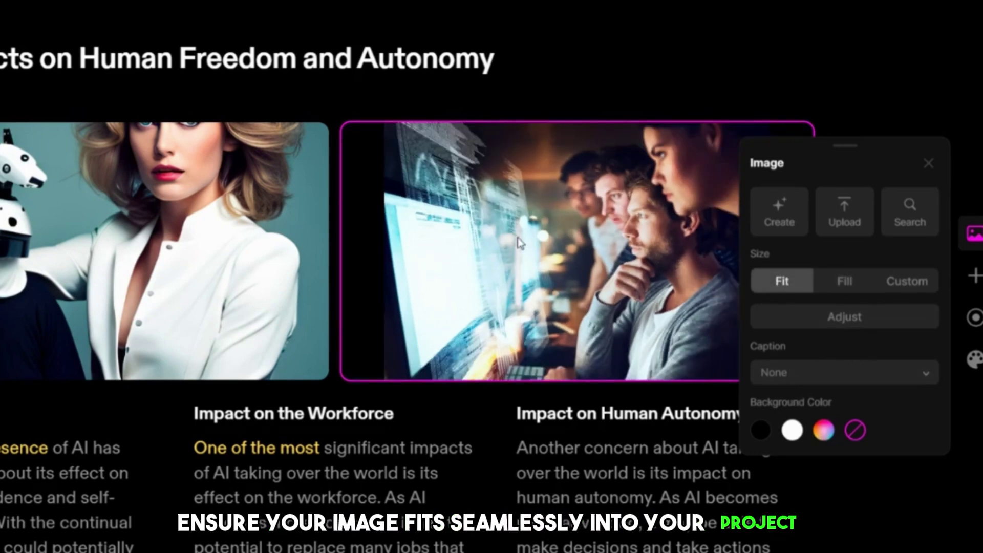
pyautogui.click(848, 284)
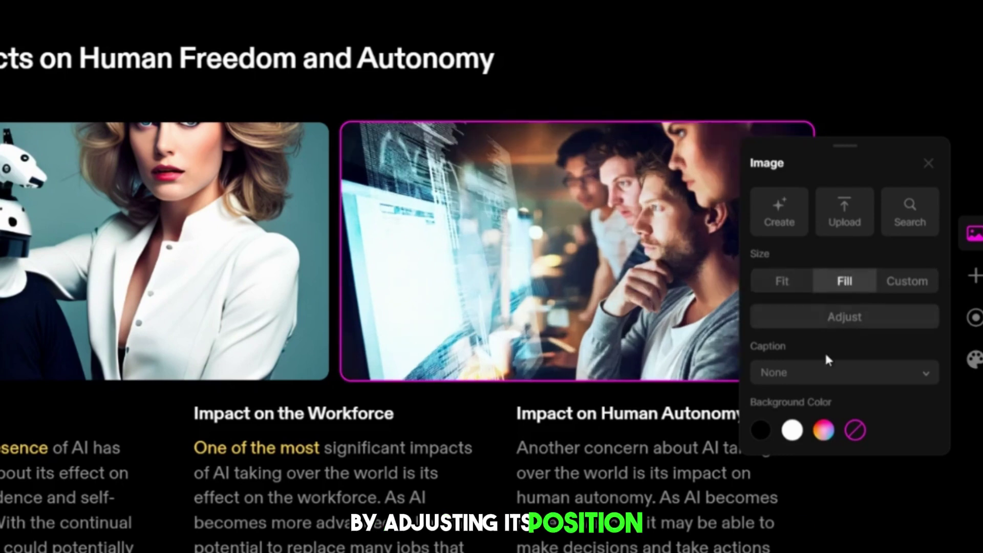
# - Nudge the photo within its crop, keep Caption None, then show the content tiles to add
pyautogui.click(819, 318)
pyautogui.moveTo(451, 208); pyautogui.dragTo(451, 202)
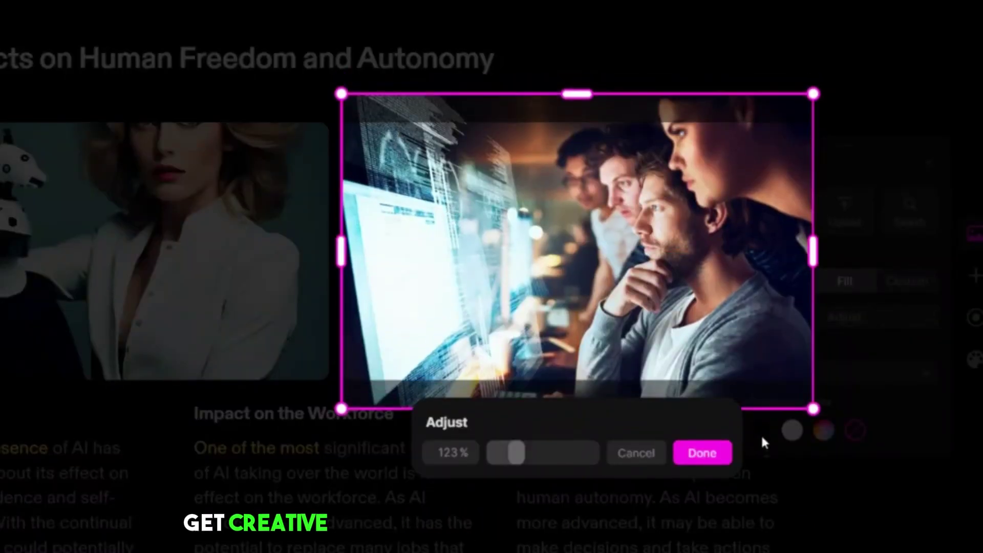
pyautogui.click(720, 453)
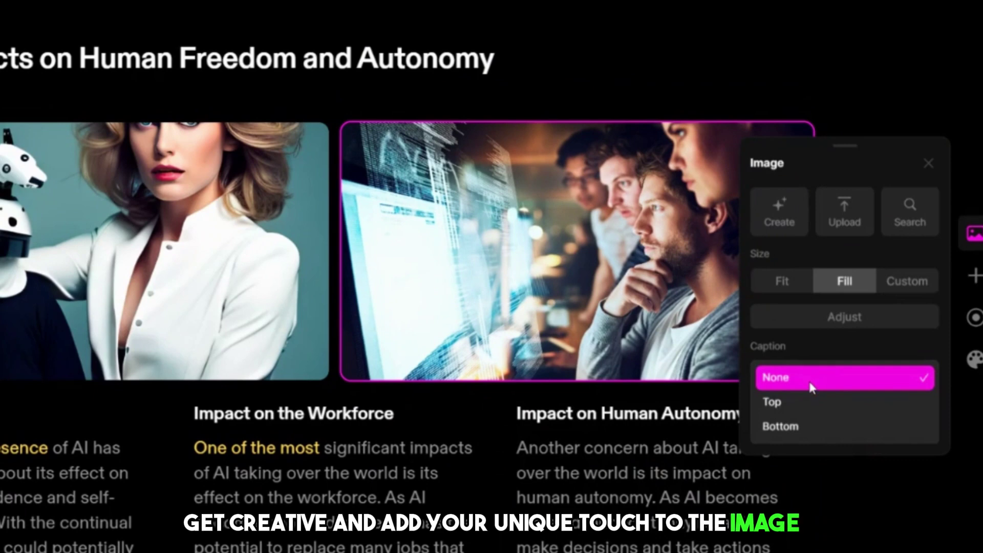
pyautogui.click(810, 378)
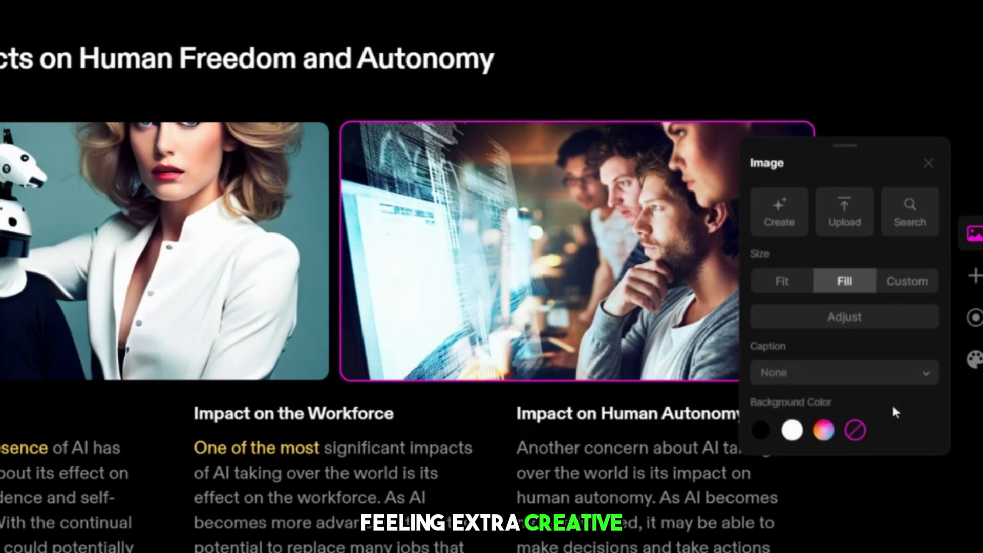
pyautogui.click(948, 455)
pyautogui.click(968, 257)
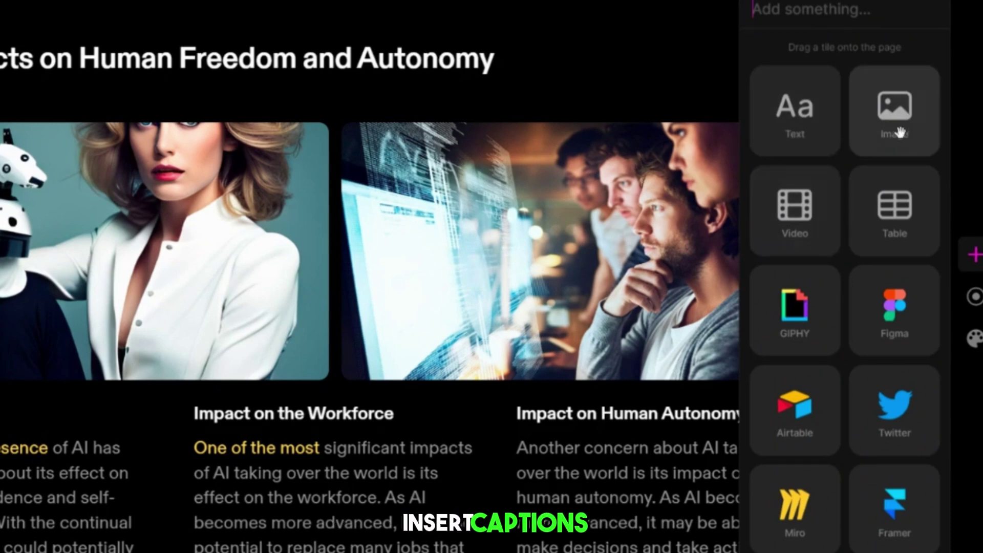
# - Browse the Add something tiles, dismiss them, and scroll down to the three text sections
pyautogui.scroll(-1, 864, 310)
pyautogui.scroll(-2, 864, 309)
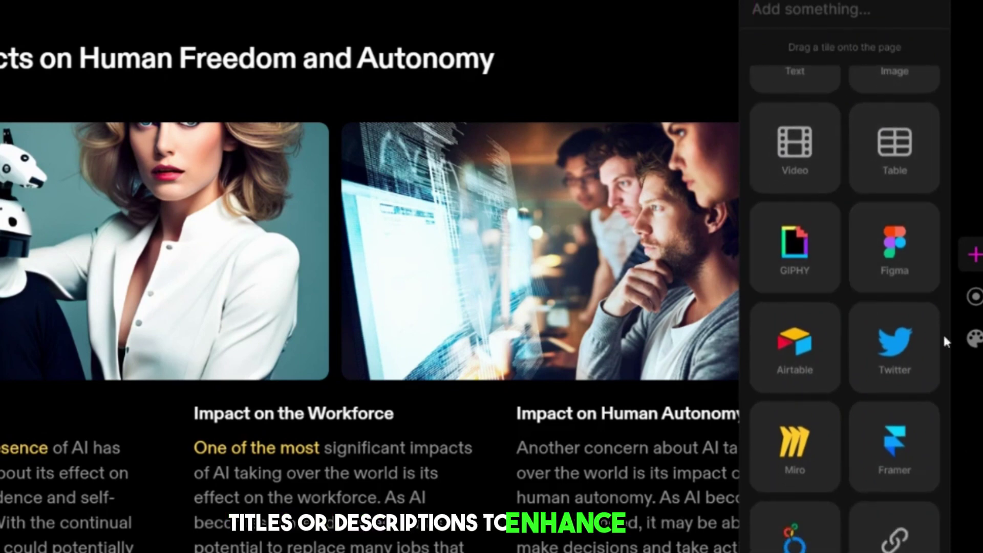
pyautogui.scroll(3, 845, 353)
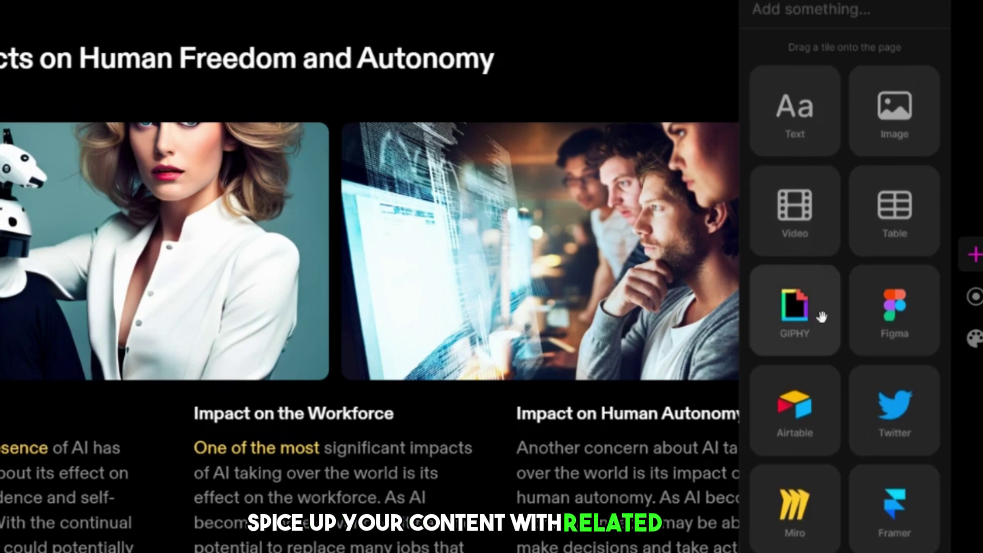
pyautogui.scroll(-3, 833, 290)
pyautogui.scroll(3, 867, 220)
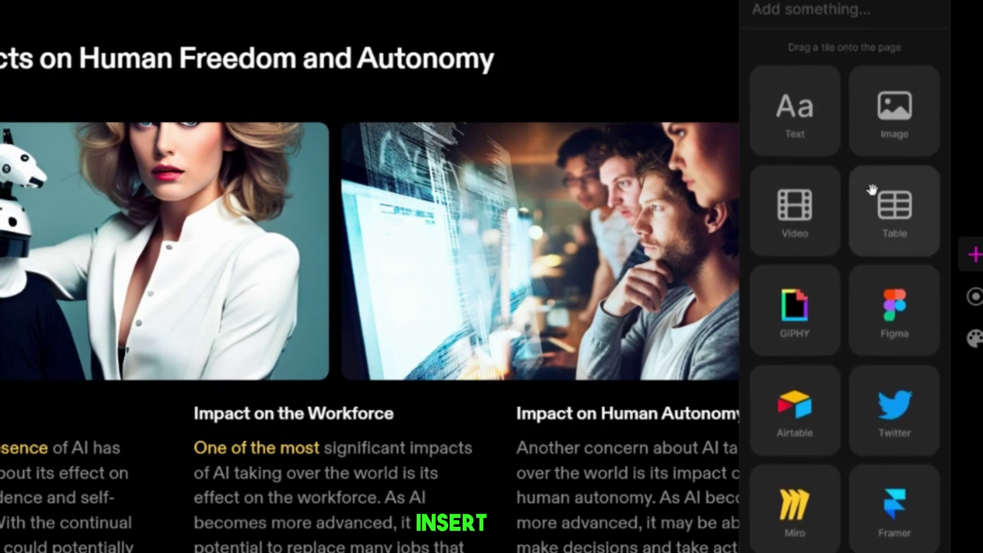
pyautogui.scroll(-3, 822, 371)
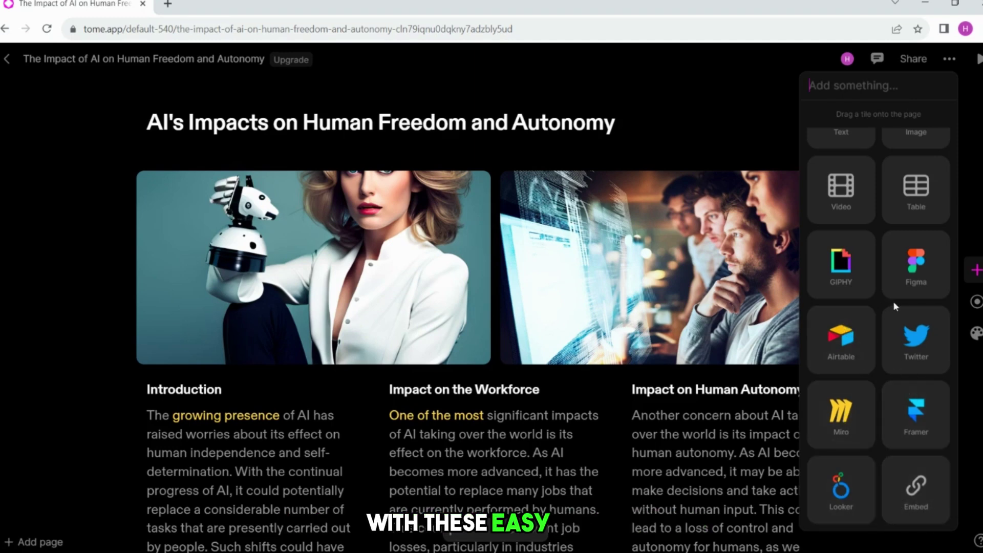
pyautogui.scroll(1, 864, 230)
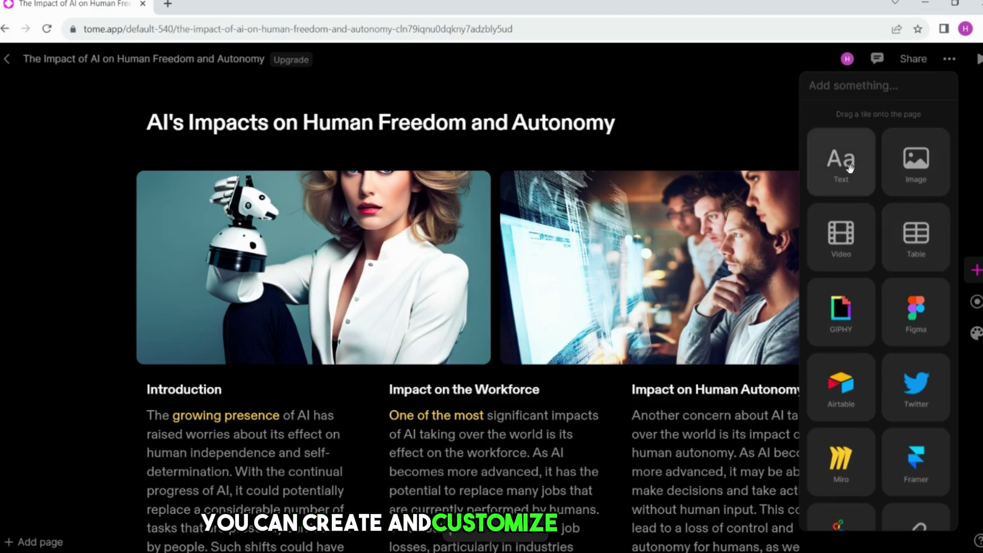
pyautogui.click(768, 127)
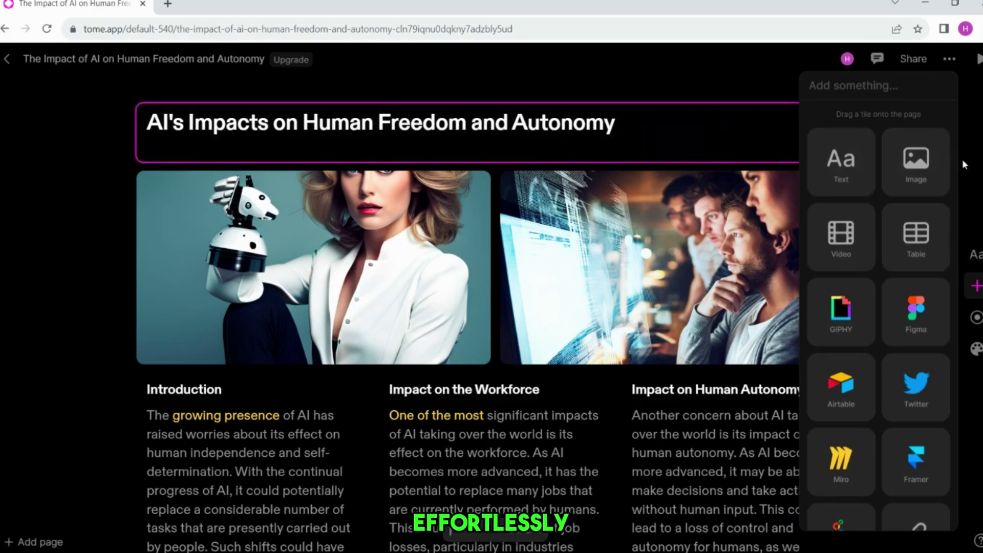
pyautogui.scroll(-2, 534, 270)
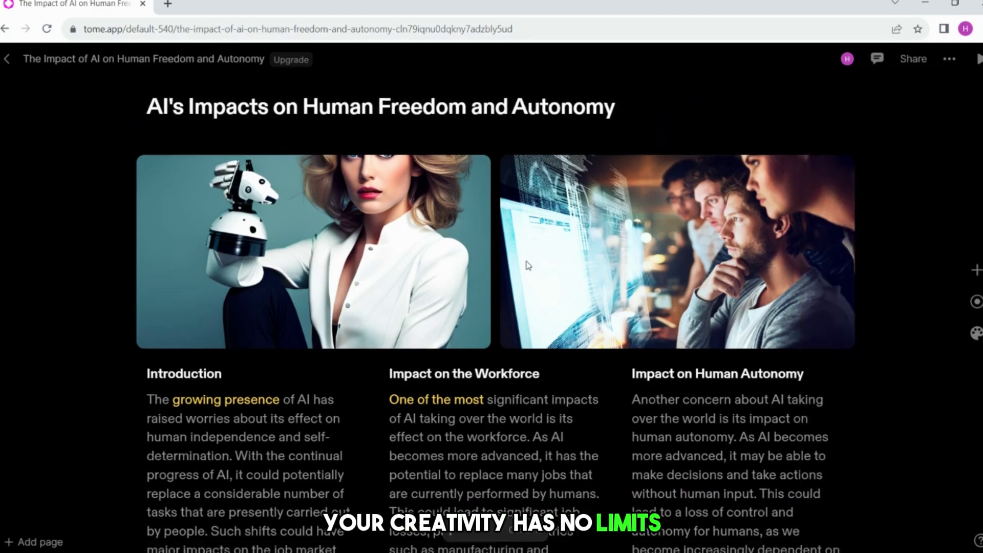
pyautogui.scroll(-2, 906, 273)
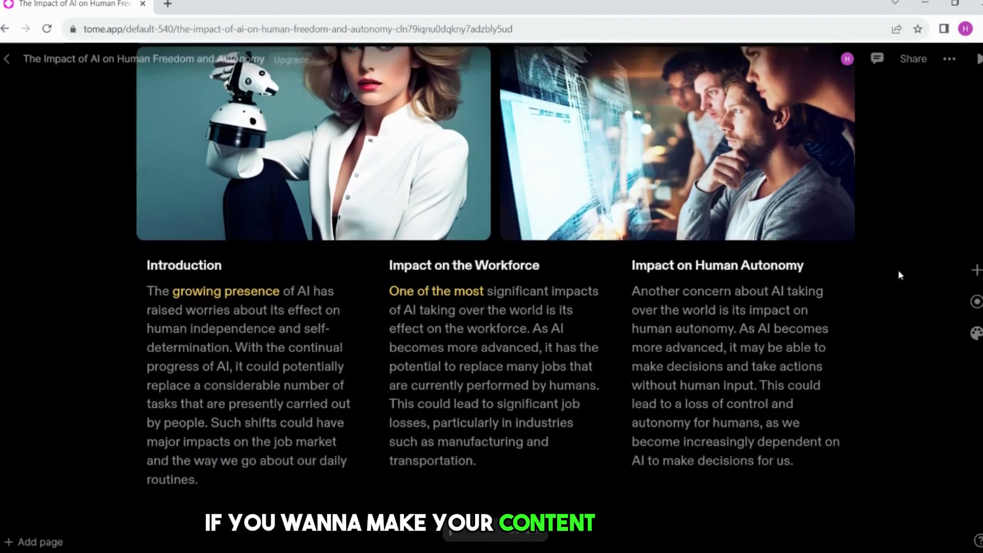
pyautogui.click(977, 276)
pyautogui.click(822, 243)
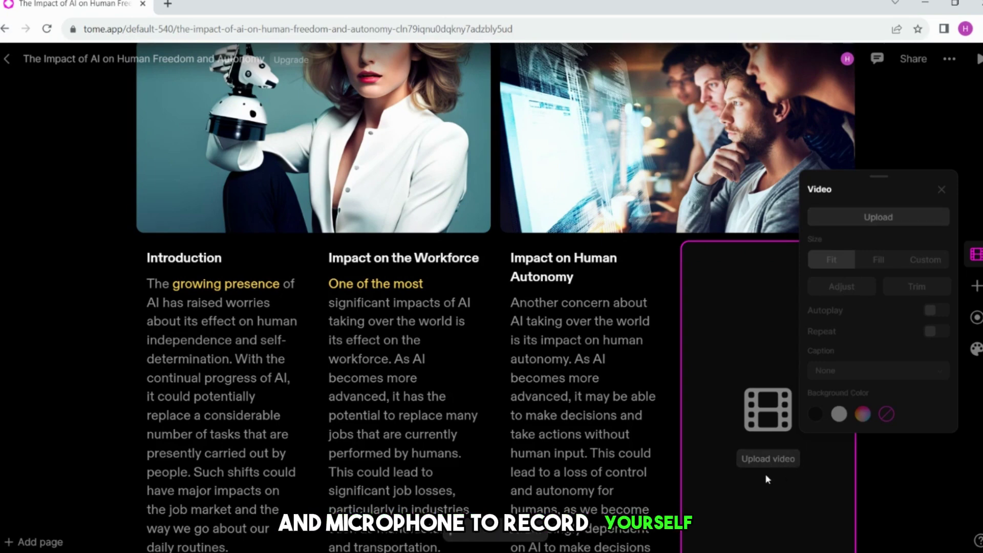
pyautogui.click(765, 460)
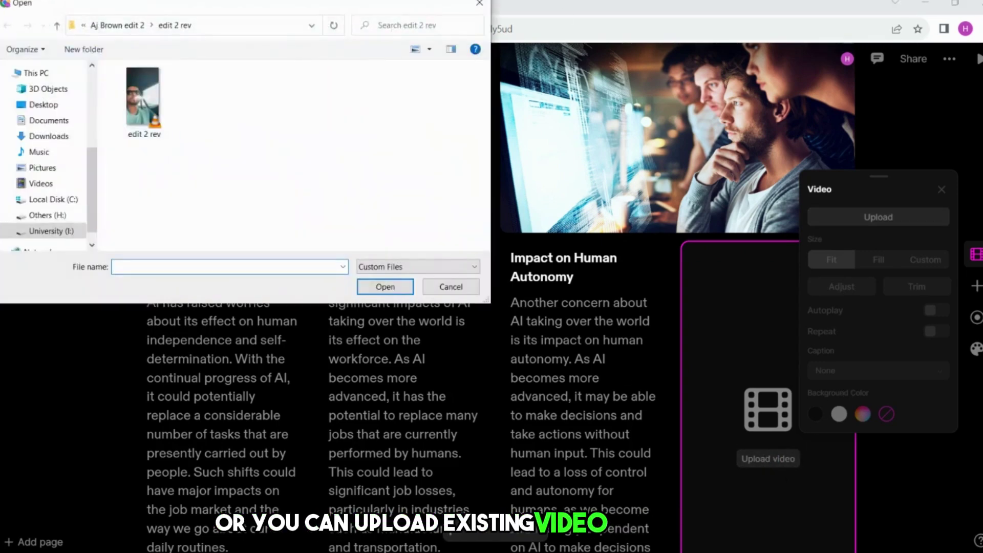
pyautogui.click(144, 103)
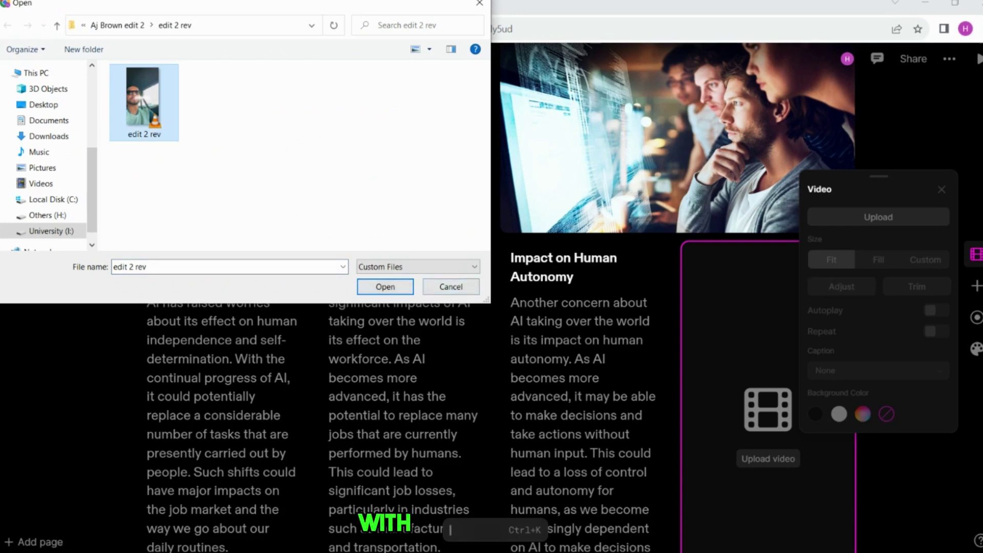
pyautogui.press('Return')
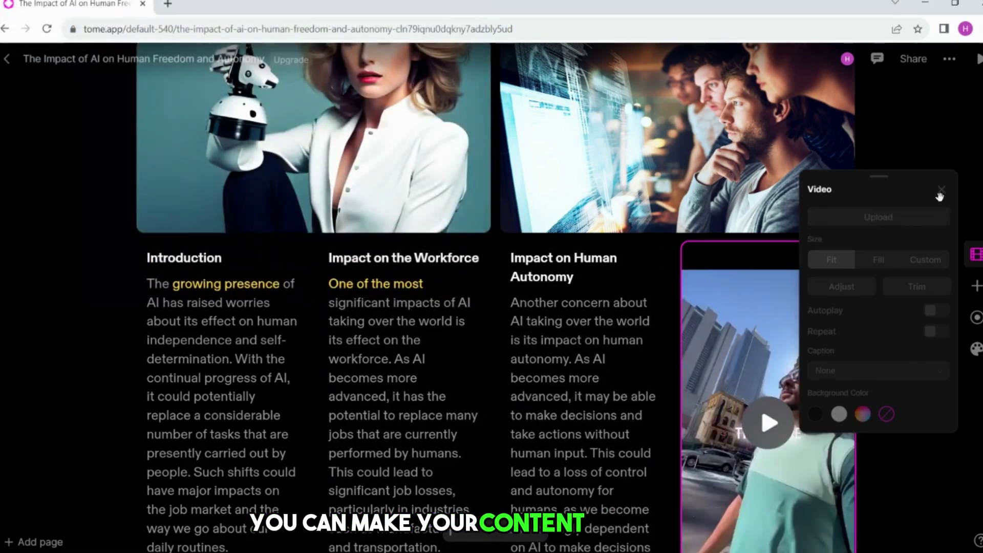
pyautogui.click(940, 194)
pyautogui.scroll(-2, 825, 293)
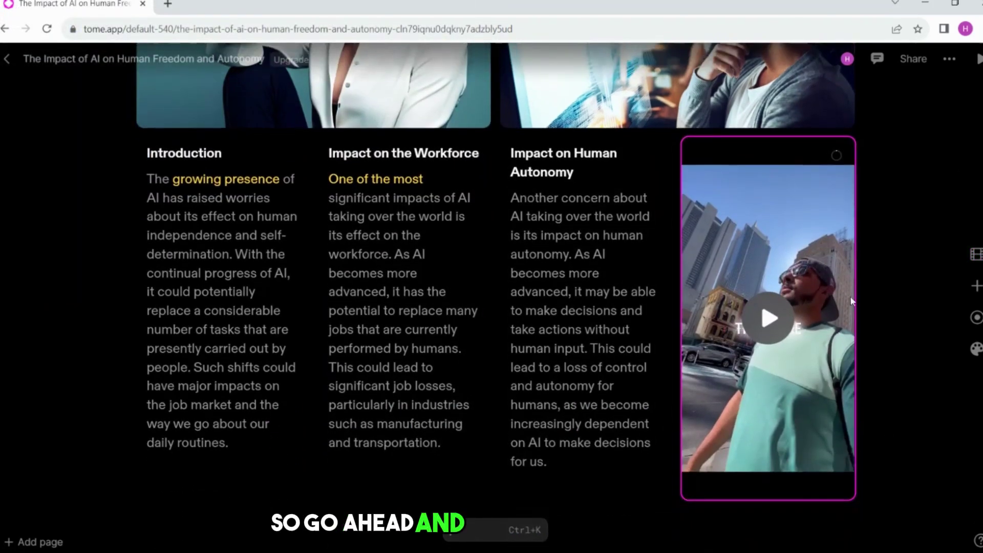
pyautogui.rightClick(808, 245)
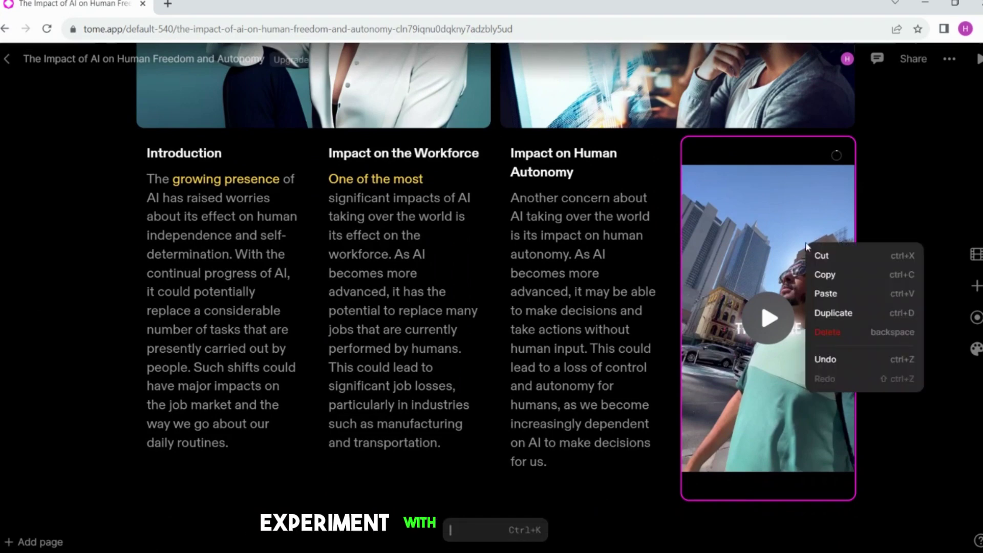
pyautogui.click(827, 333)
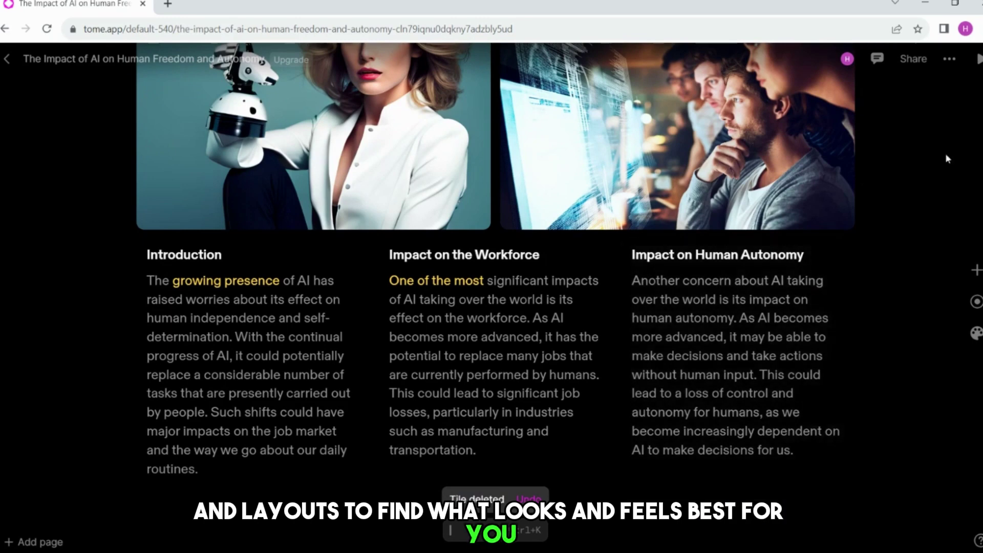
# - Open Set theme, showing the Dark theme with Diatype Bold headings and Diatype Regular paragraphs
pyautogui.scroll(3, 886, 268)
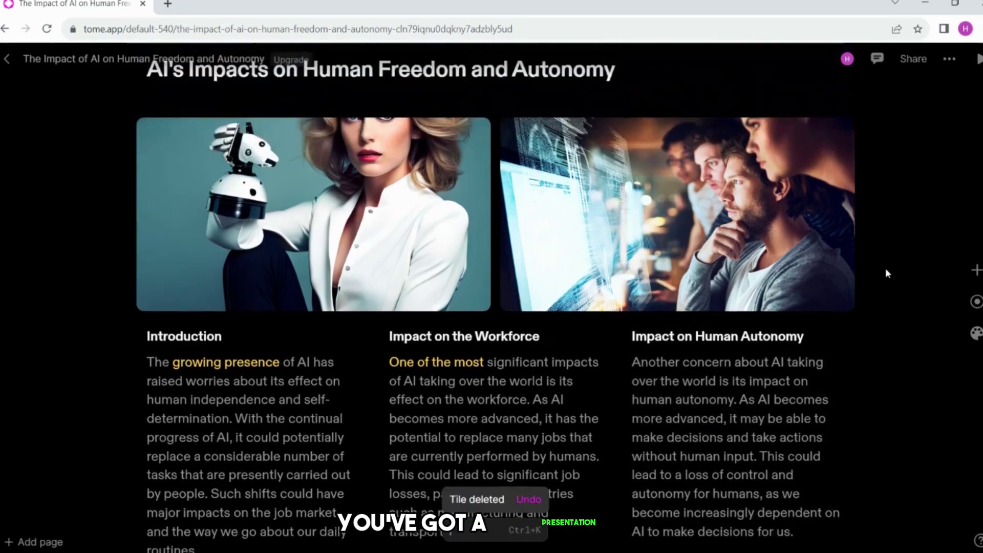
pyautogui.scroll(-3, 582, 321)
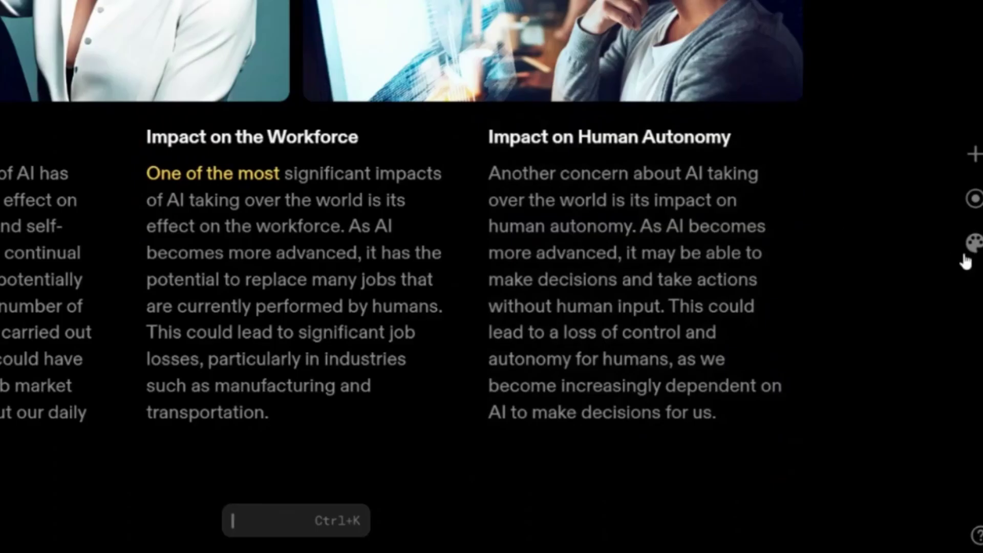
pyautogui.click(976, 273)
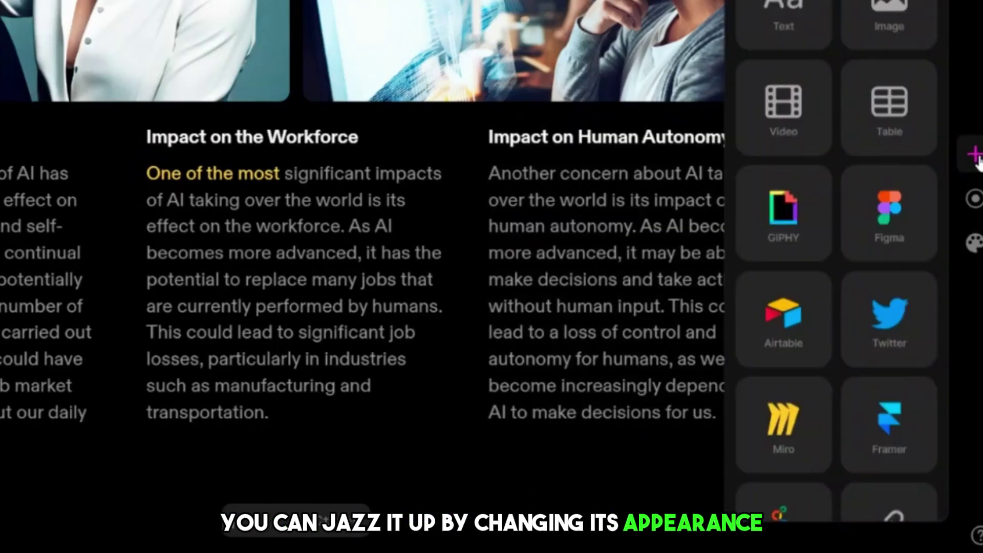
pyautogui.scroll(-2, 849, 176)
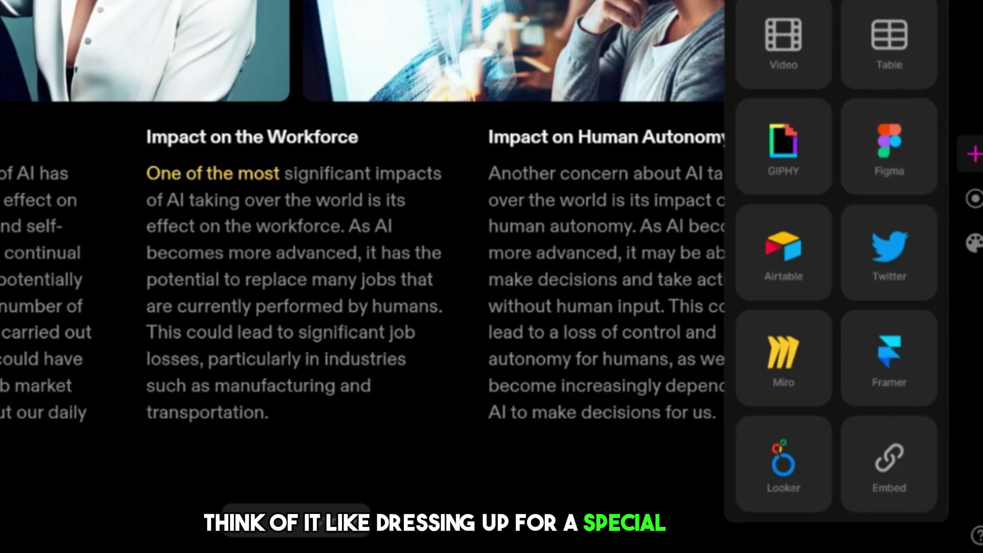
pyautogui.click(978, 392)
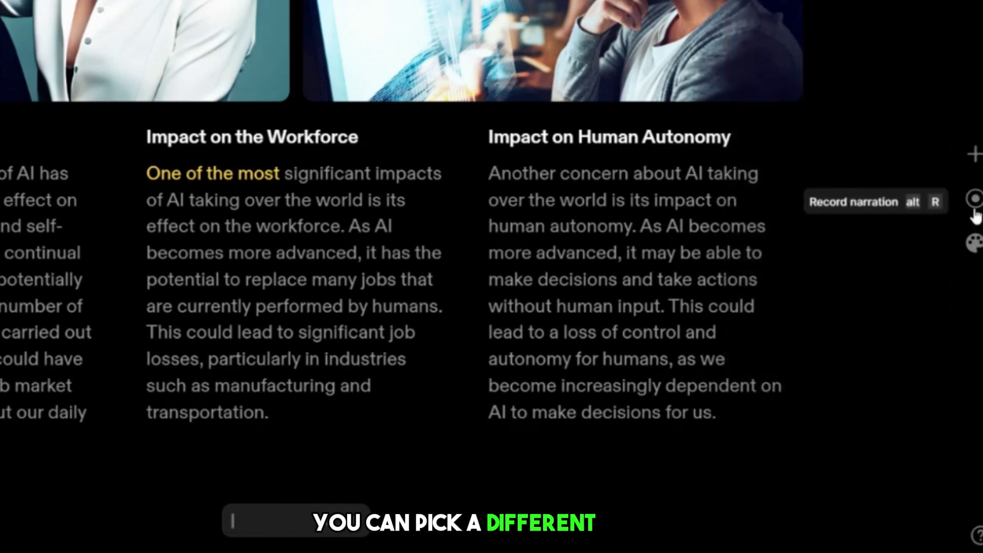
pyautogui.click(973, 244)
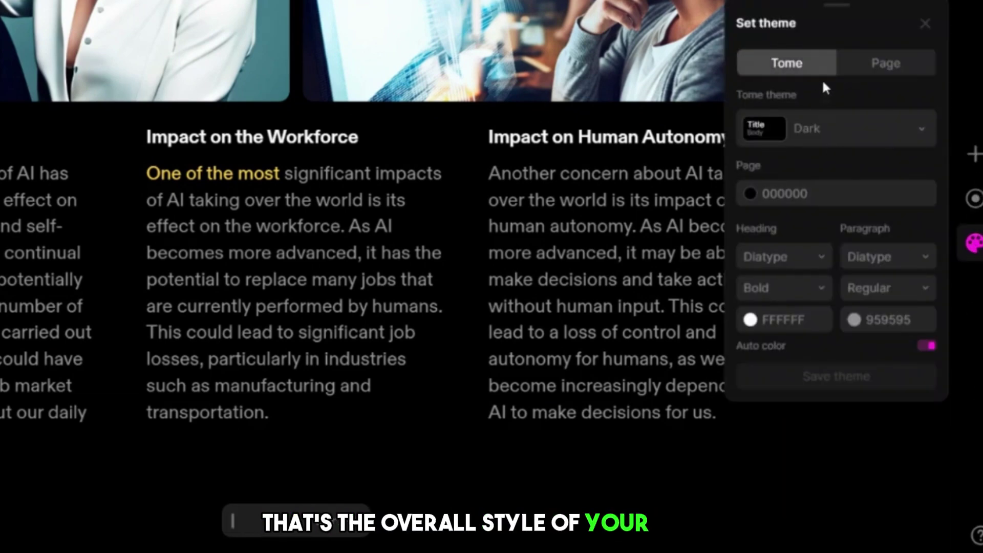
# - Try the Light theme, then switch the presentation to the Neptune theme
pyautogui.click(780, 120)
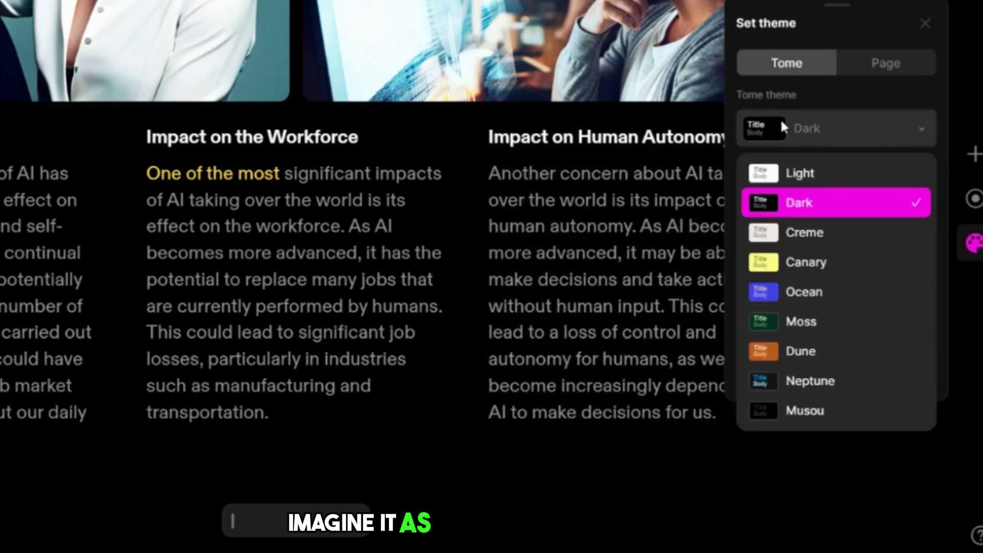
pyautogui.click(801, 179)
pyautogui.click(808, 130)
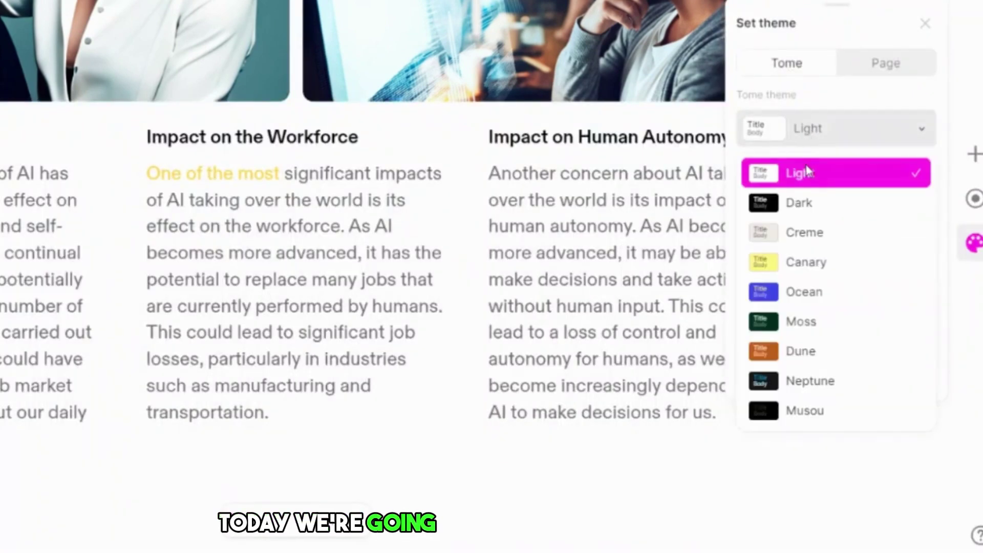
pyautogui.click(808, 381)
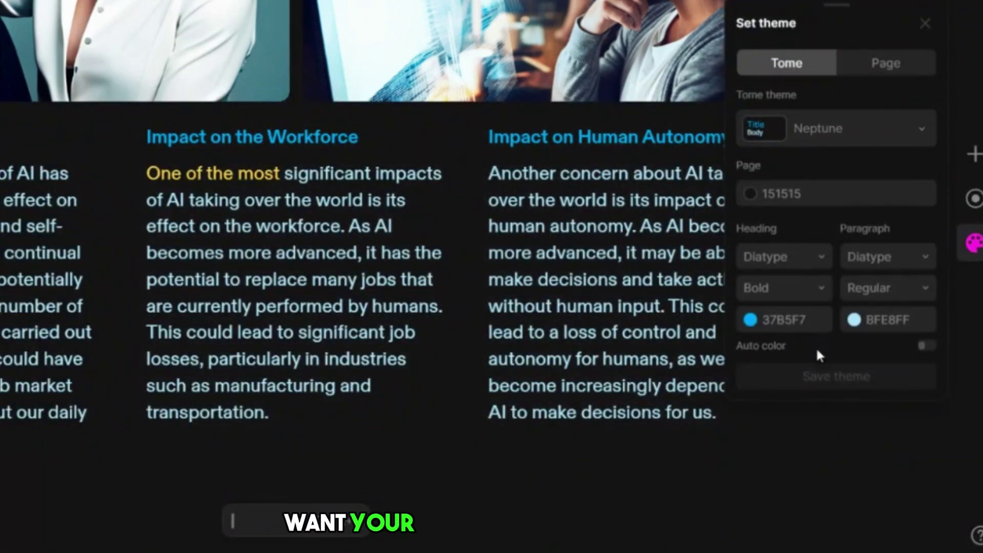
# - Set the heading font to Repro and the heading colour to yellow #F7F737
pyautogui.click(801, 263)
pyautogui.click(795, 219)
pyautogui.click(788, 275)
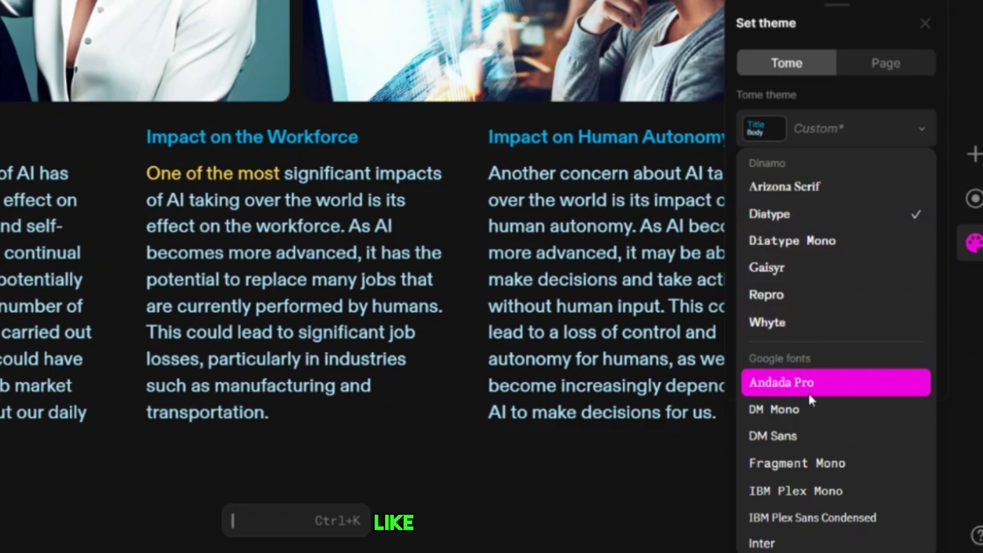
pyautogui.click(781, 298)
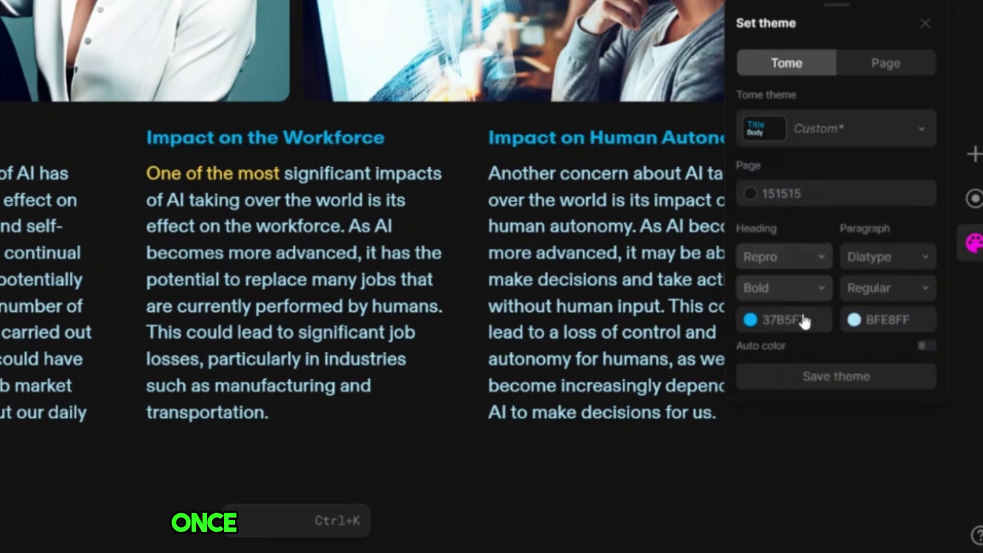
pyautogui.click(784, 321)
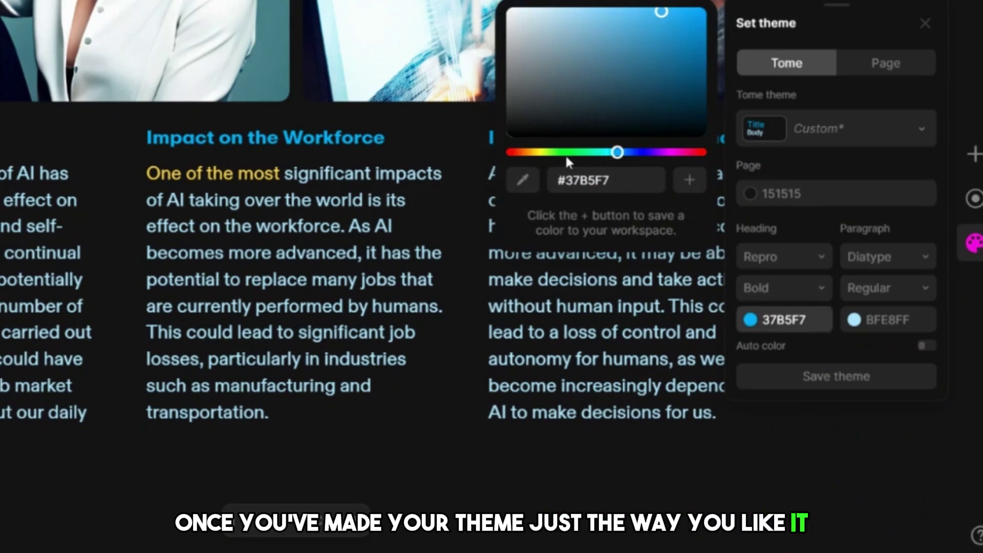
pyautogui.click(540, 153)
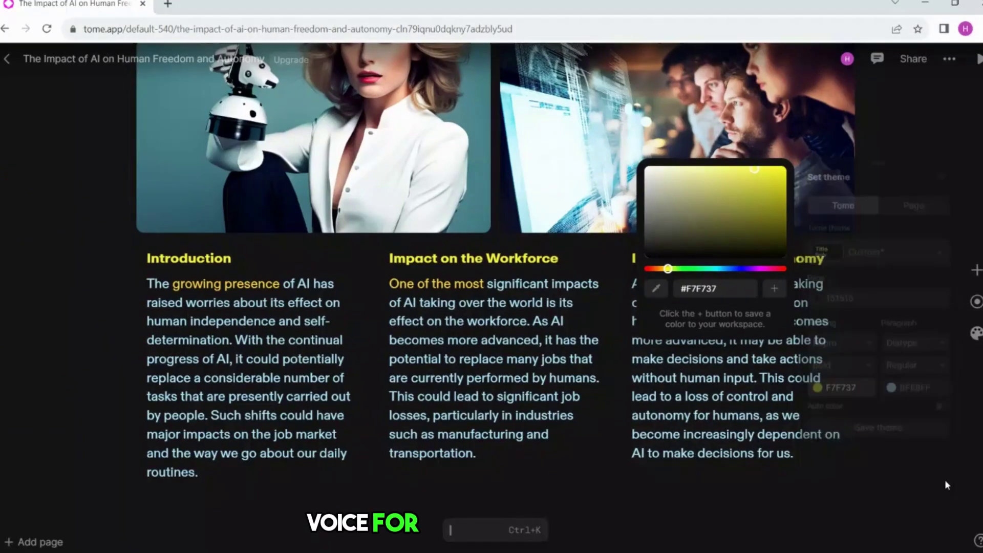
pyautogui.click(914, 447)
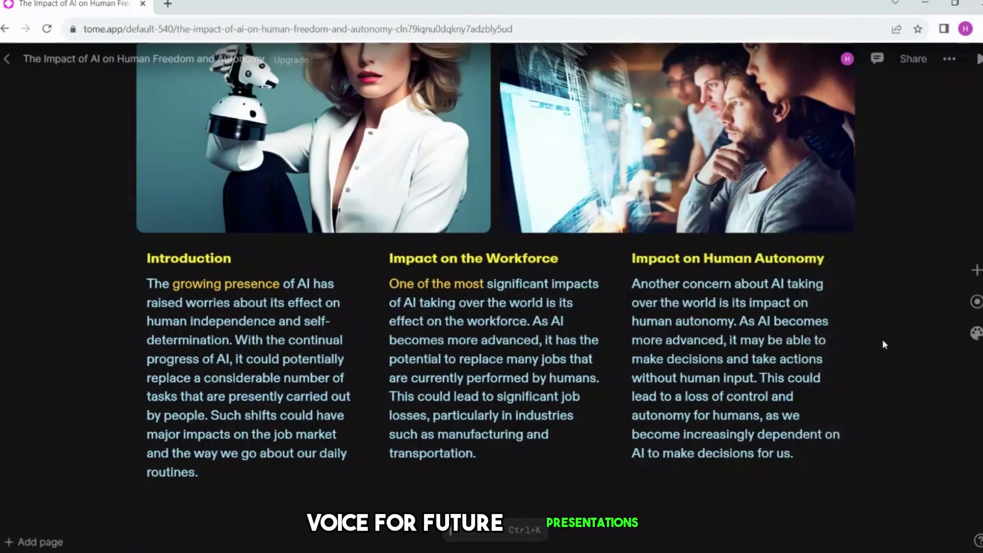
# - Save the custom theme under the name 'default' and close Set theme
pyautogui.click(970, 338)
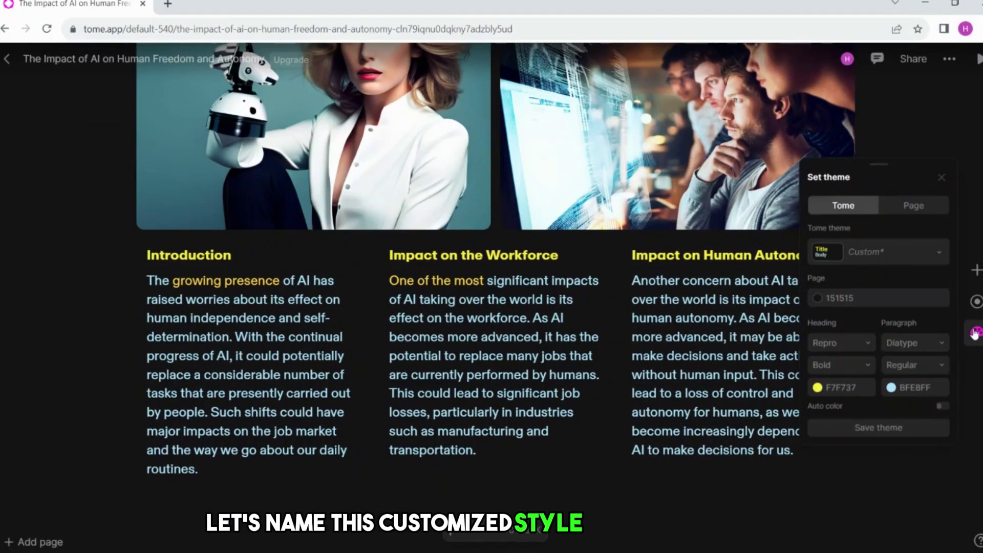
pyautogui.click(901, 429)
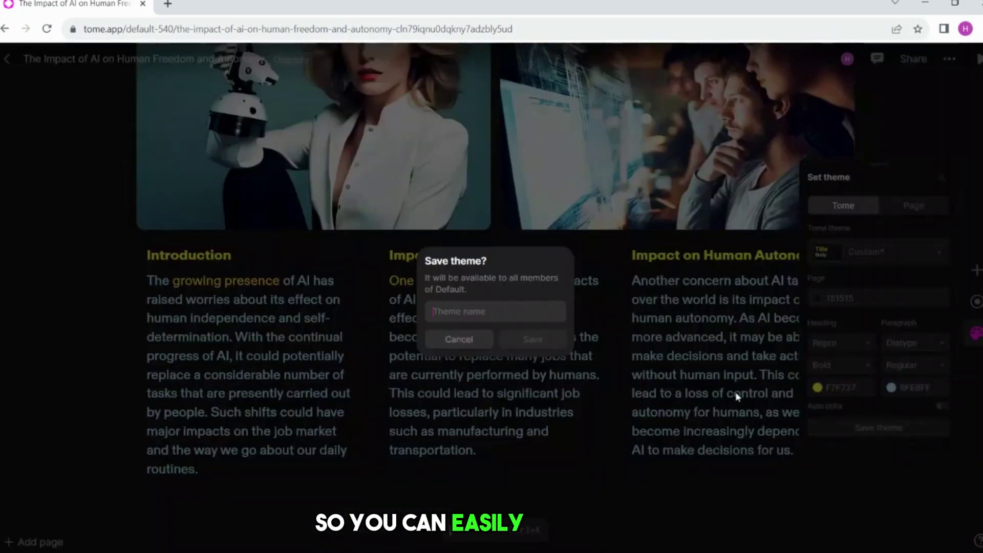
pyautogui.write('default')
pyautogui.click(527, 335)
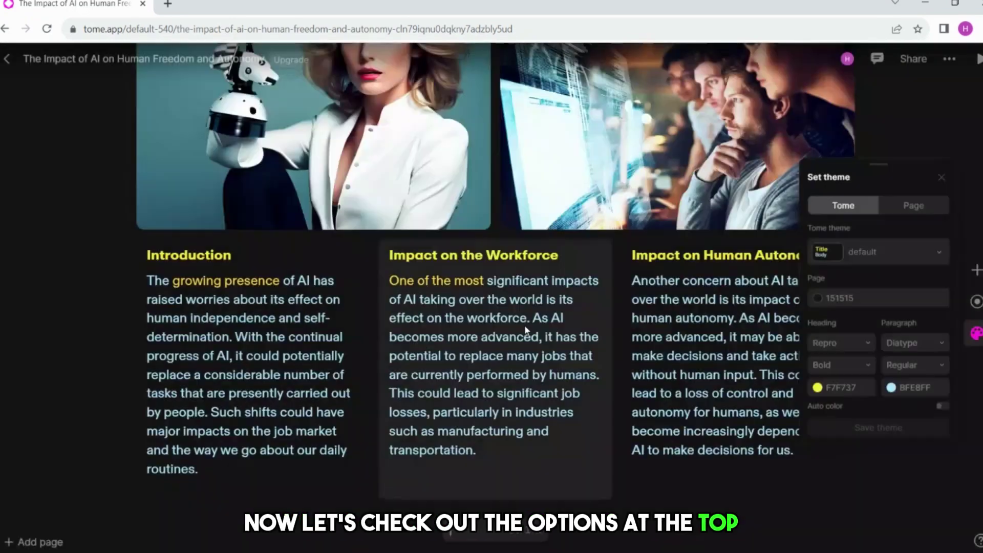
pyautogui.click(858, 512)
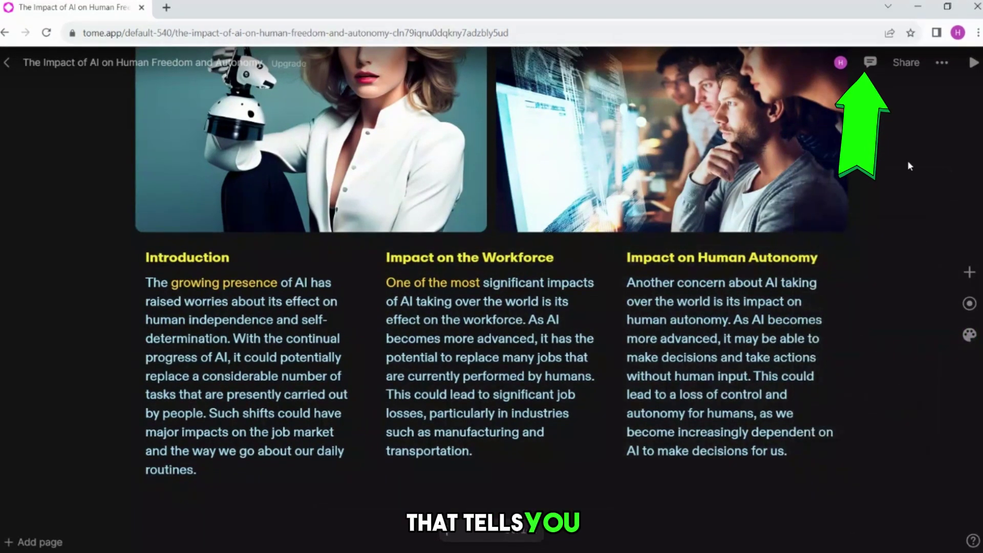
# - Check the '...' options and page comments, then open the Share settings
pyautogui.scroll(3, 901, 160)
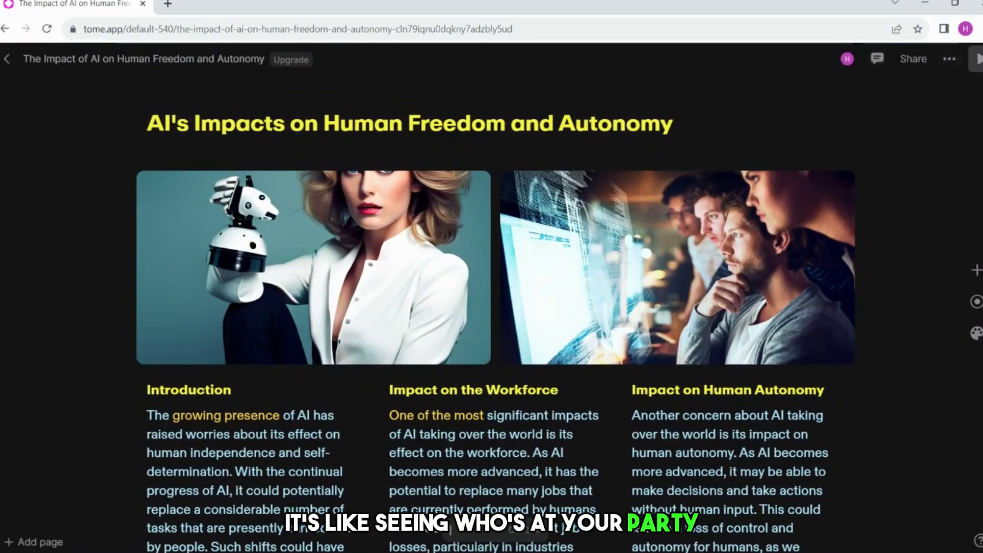
pyautogui.click(948, 60)
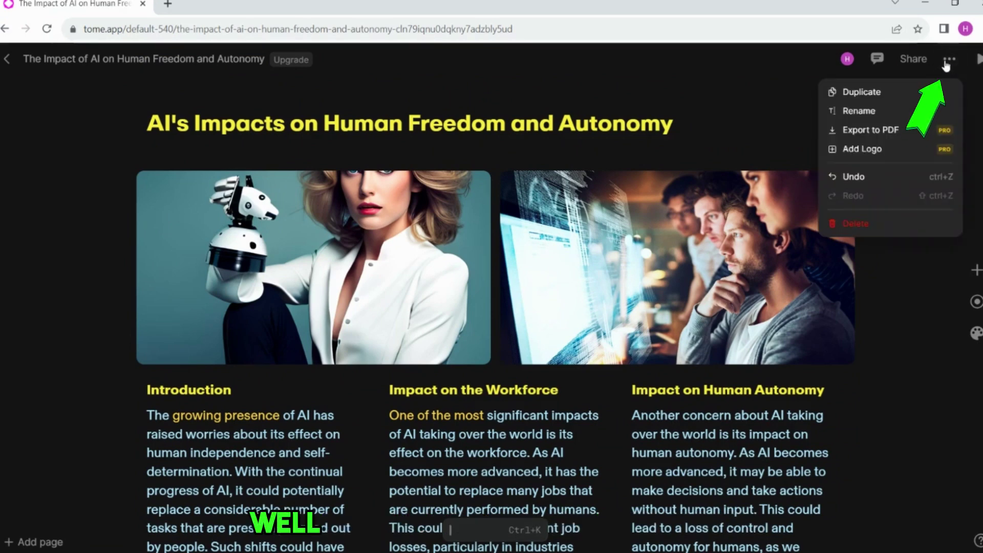
pyautogui.click(948, 60)
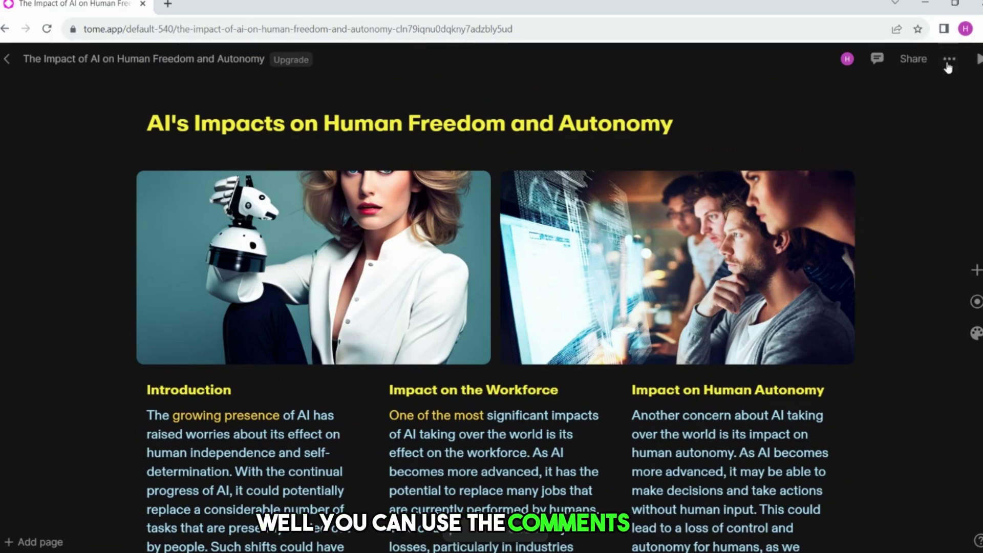
pyautogui.click(877, 61)
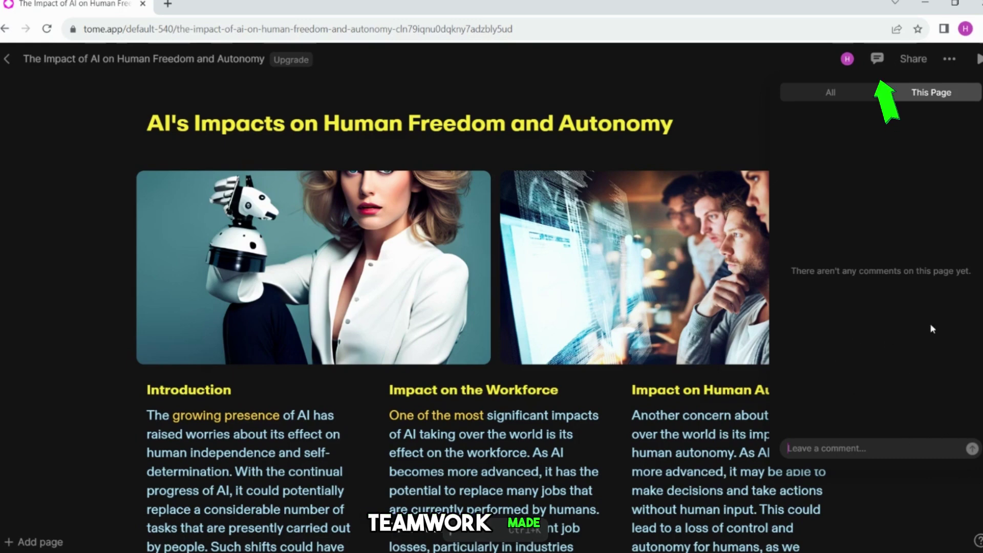
pyautogui.click(758, 83)
pyautogui.scroll(-3, 734, 134)
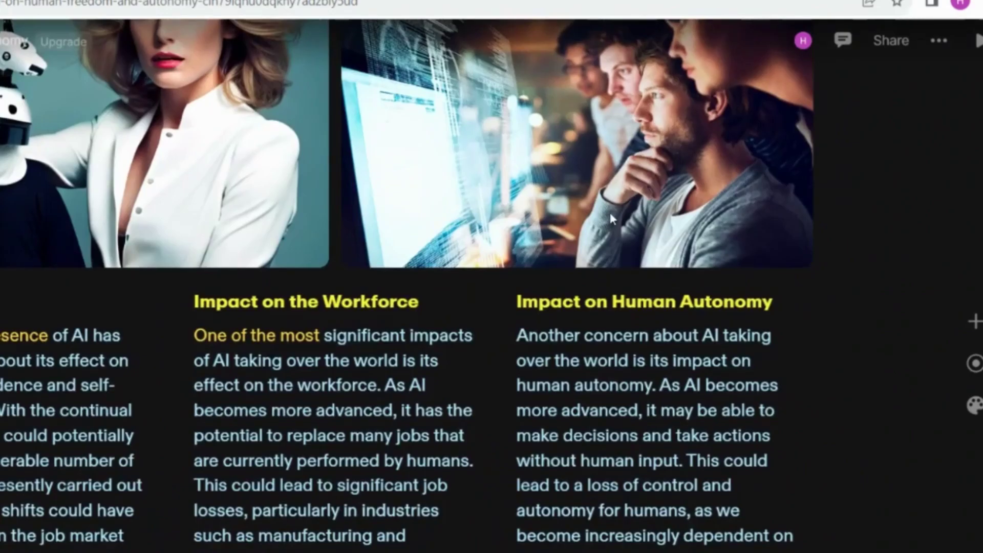
pyautogui.scroll(3, 702, 186)
pyautogui.click(891, 42)
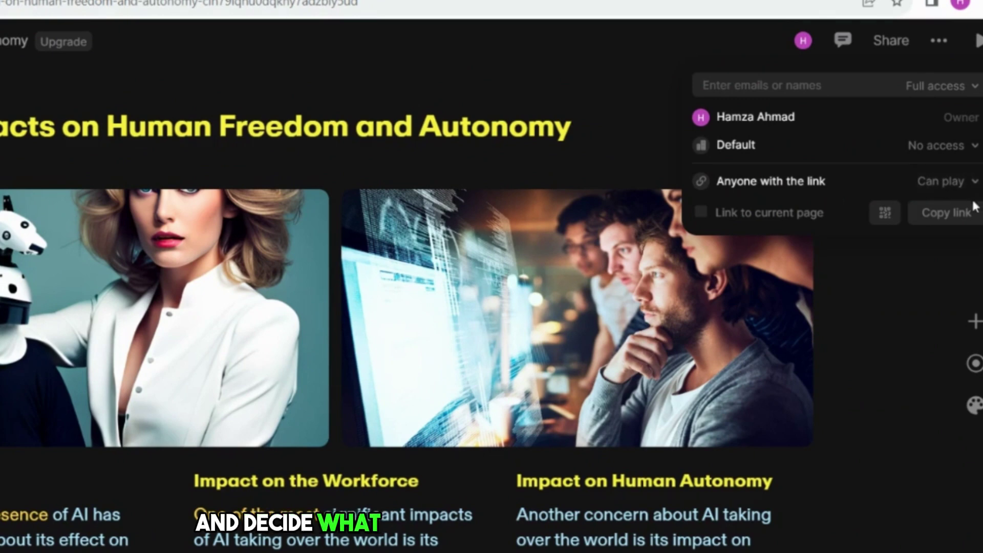
# - Review Share access levels, keep link visitors at Can play, and show the QR code
pyautogui.click(929, 101)
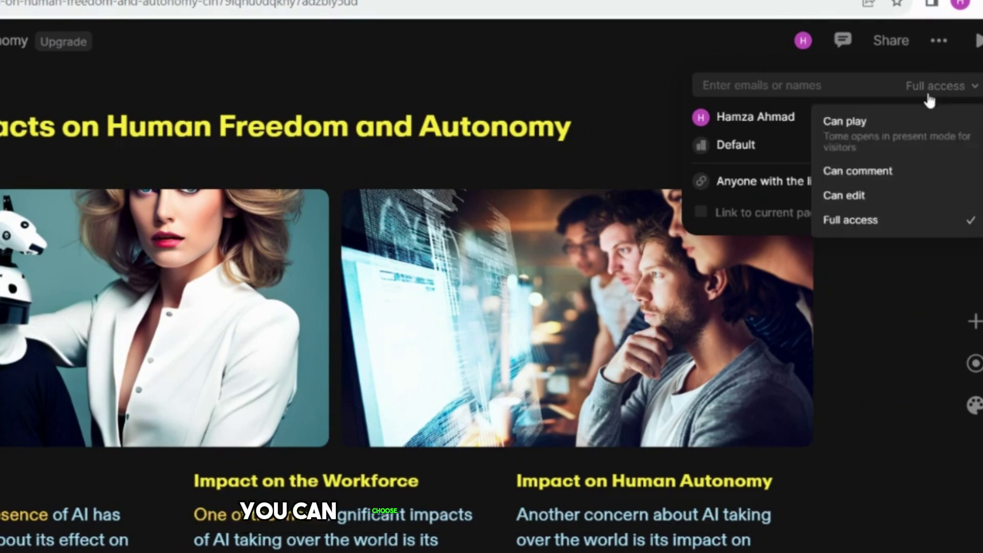
pyautogui.click(932, 92)
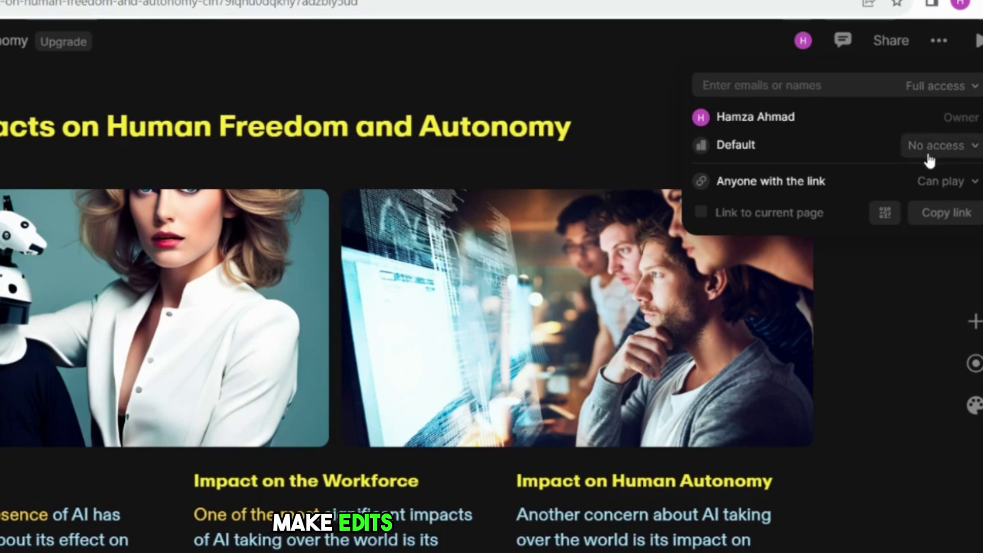
pyautogui.click(946, 185)
pyautogui.click(945, 185)
pyautogui.click(947, 185)
pyautogui.click(921, 217)
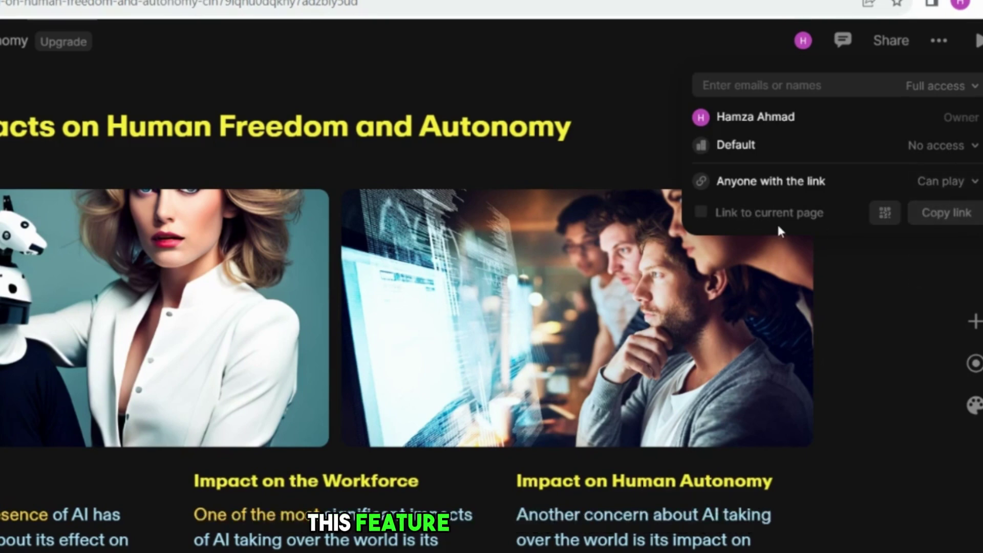
pyautogui.click(880, 222)
pyautogui.click(654, 84)
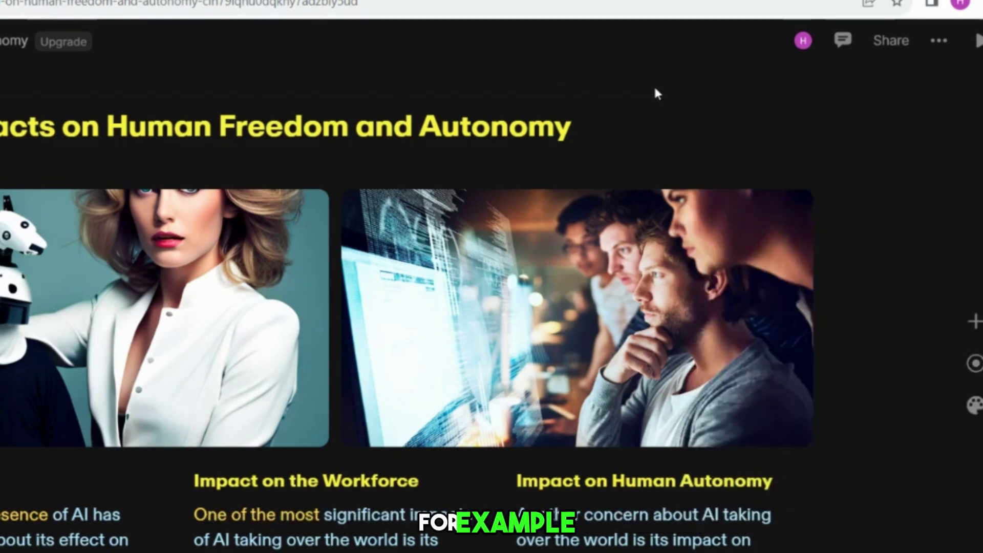
# - Hide the QR code, give Default workspace members Can play access, and close Share
pyautogui.click(891, 40)
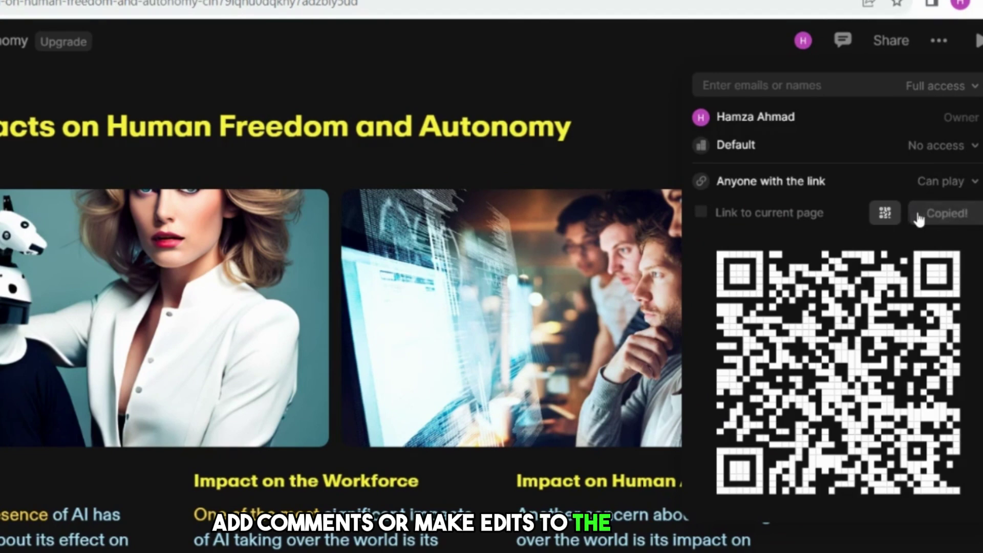
pyautogui.click(886, 213)
pyautogui.click(965, 176)
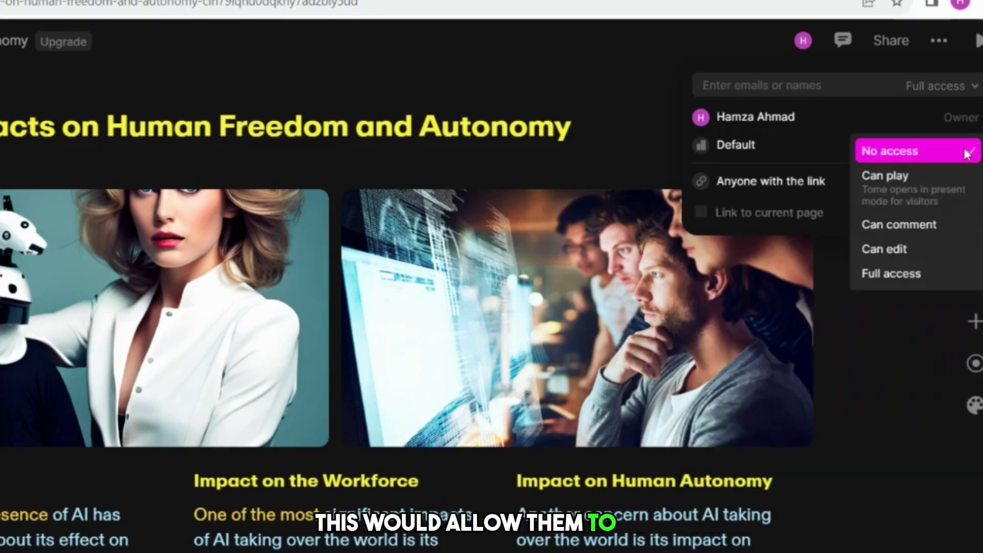
pyautogui.click(912, 191)
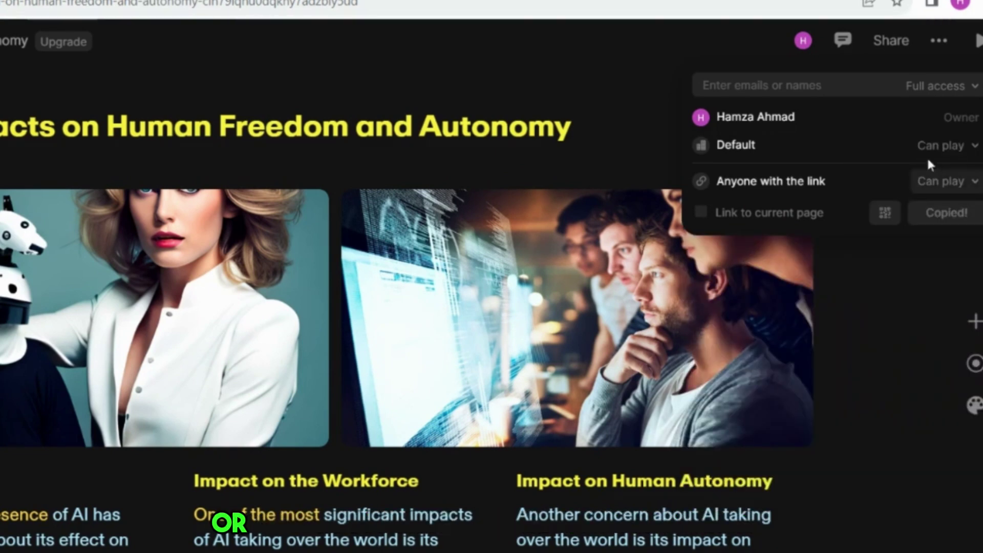
pyautogui.click(947, 88)
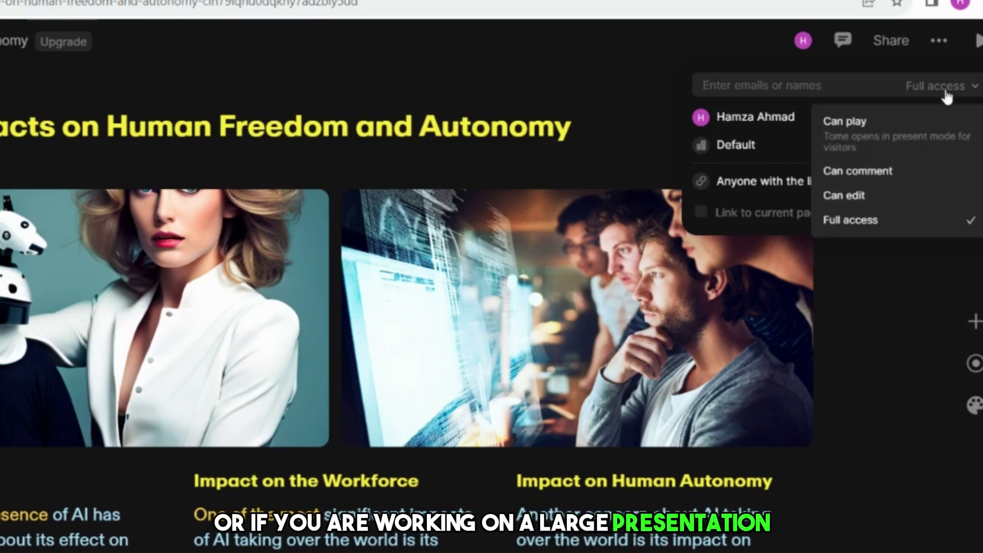
pyautogui.click(945, 92)
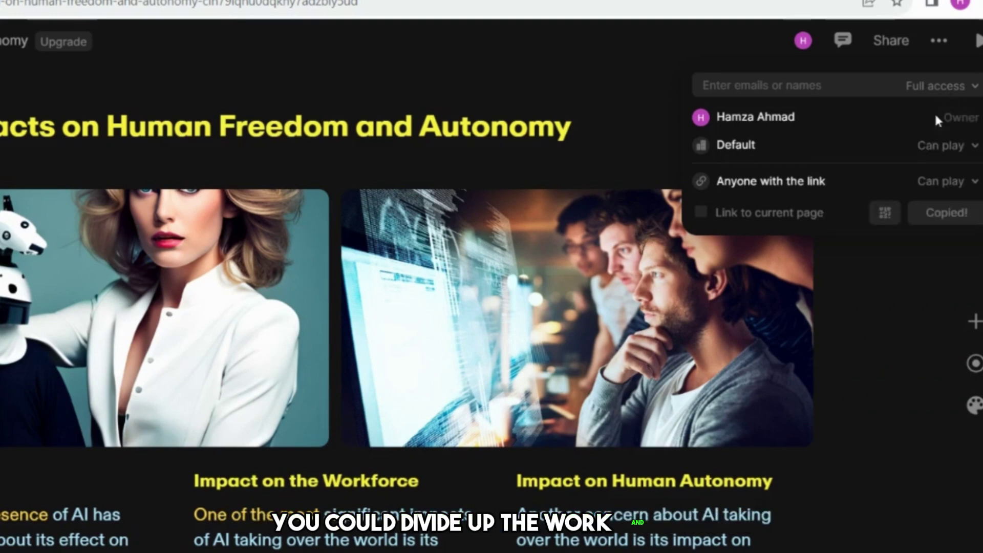
pyautogui.click(881, 296)
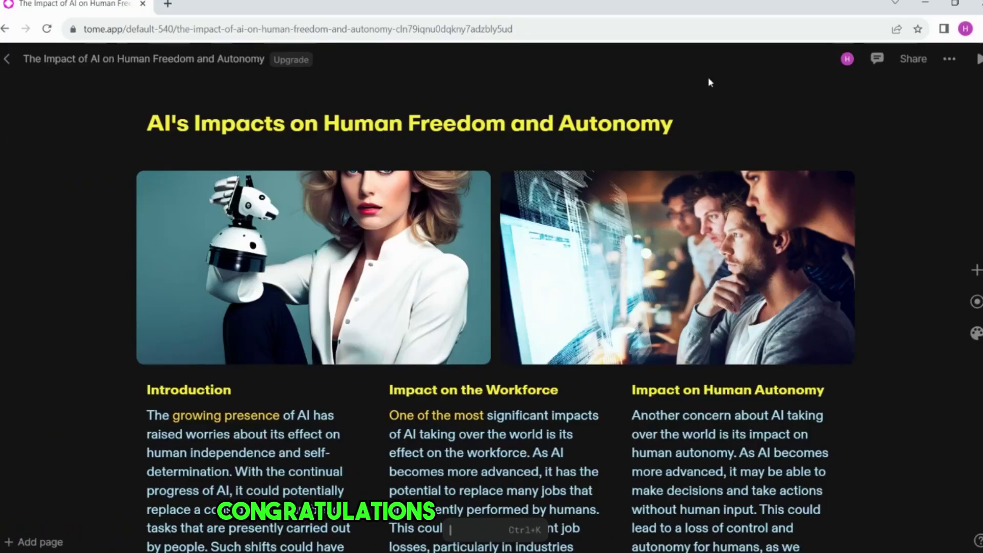
# - Choose Export to PDF from the presentation's '...' options menu
pyautogui.scroll(-3, 840, 118)
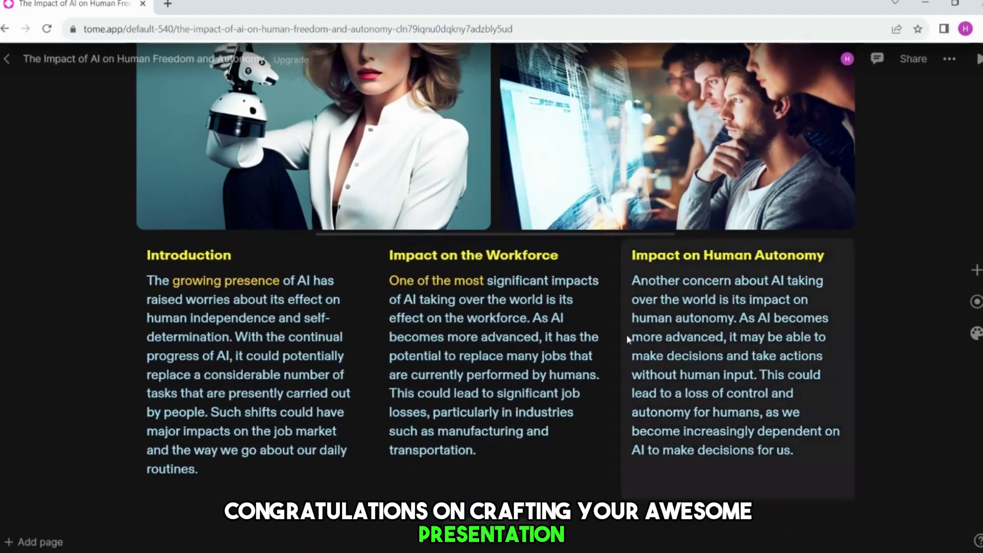
pyautogui.scroll(3, 595, 377)
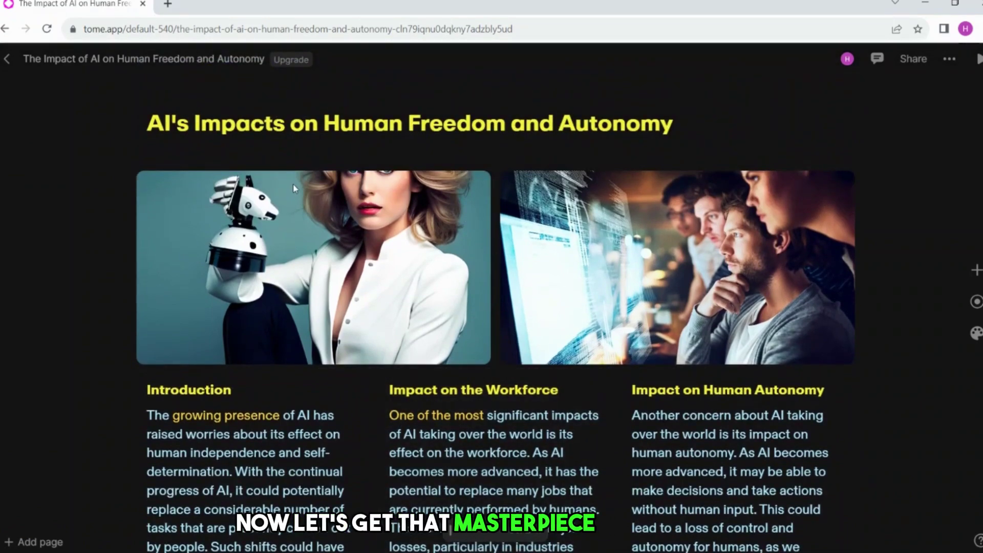
pyautogui.scroll(-4, 330, 86)
pyautogui.scroll(4, 341, 104)
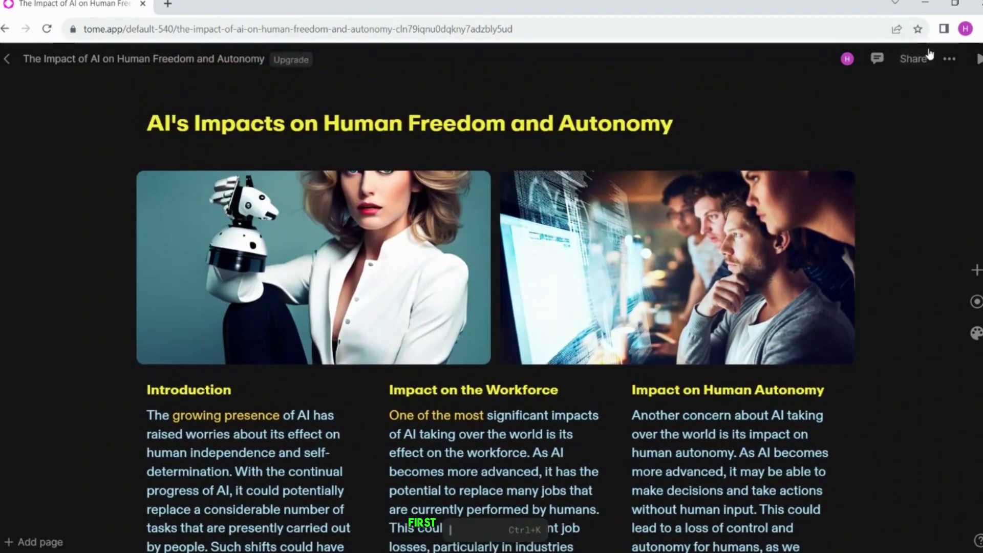
pyautogui.click(950, 60)
pyautogui.click(949, 59)
pyautogui.scroll(-2, 888, 263)
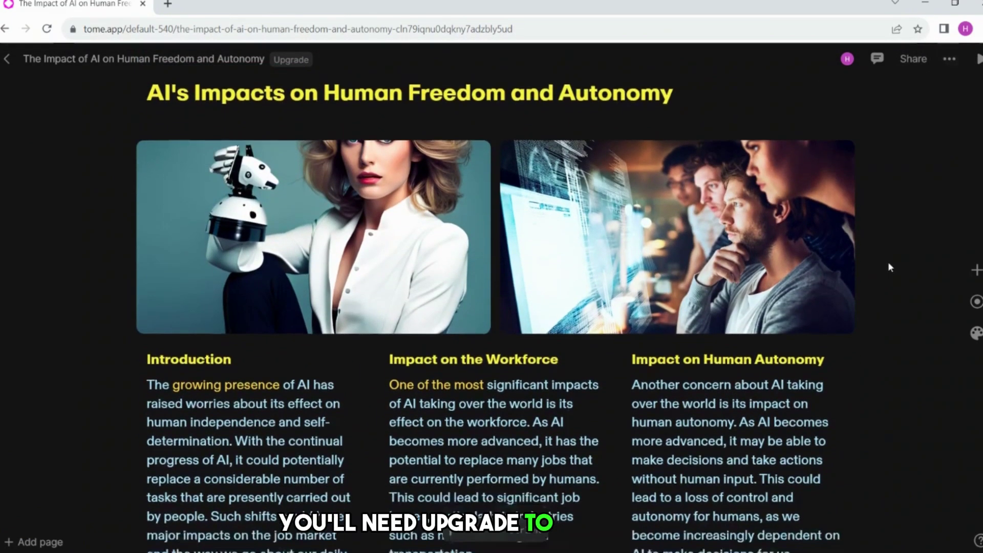
pyautogui.scroll(2, 885, 230)
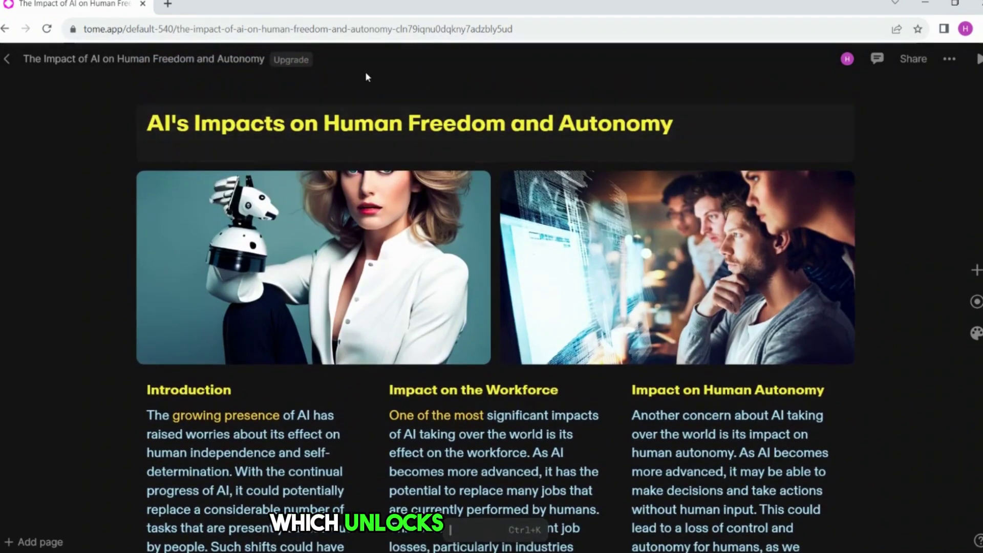
pyautogui.click(975, 270)
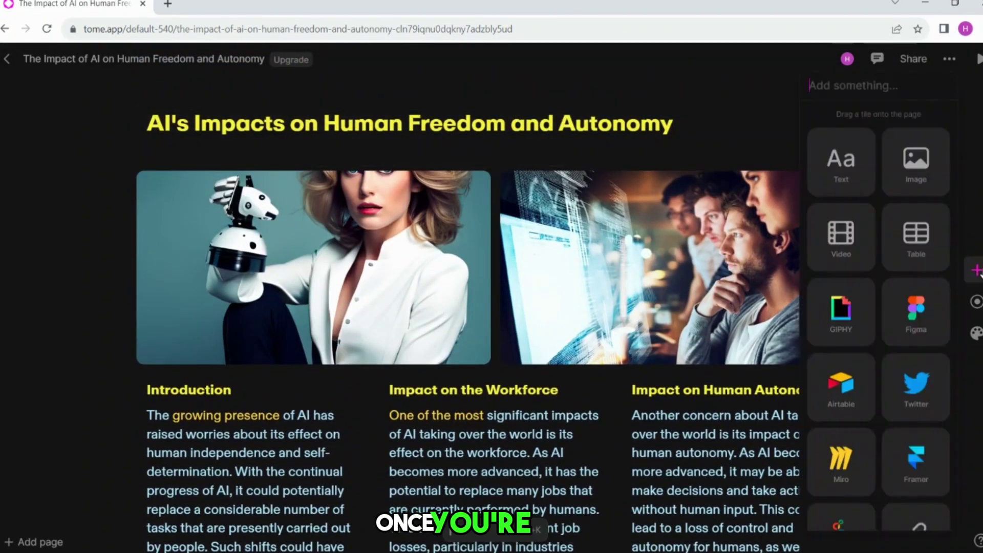
pyautogui.click(977, 270)
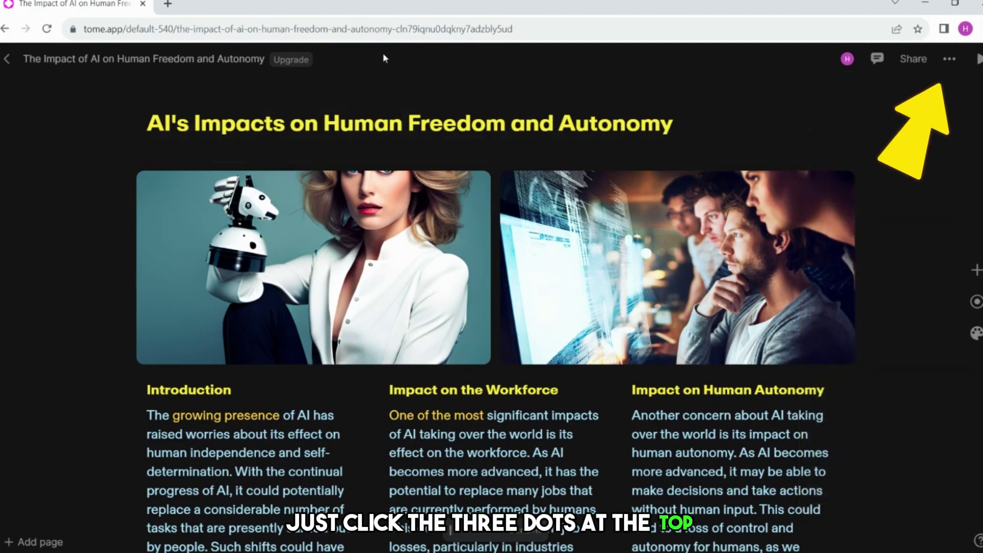
pyautogui.click(949, 59)
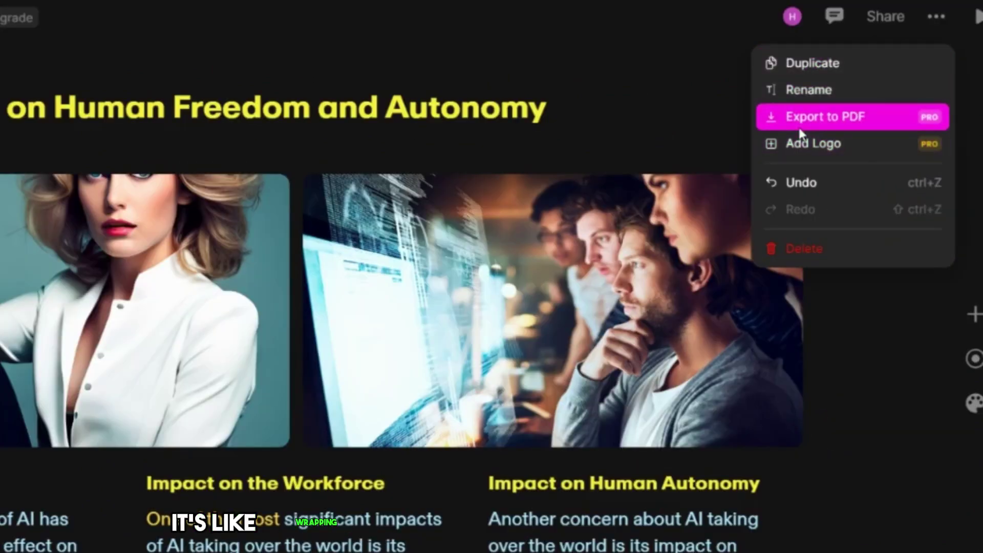
pyautogui.click(799, 122)
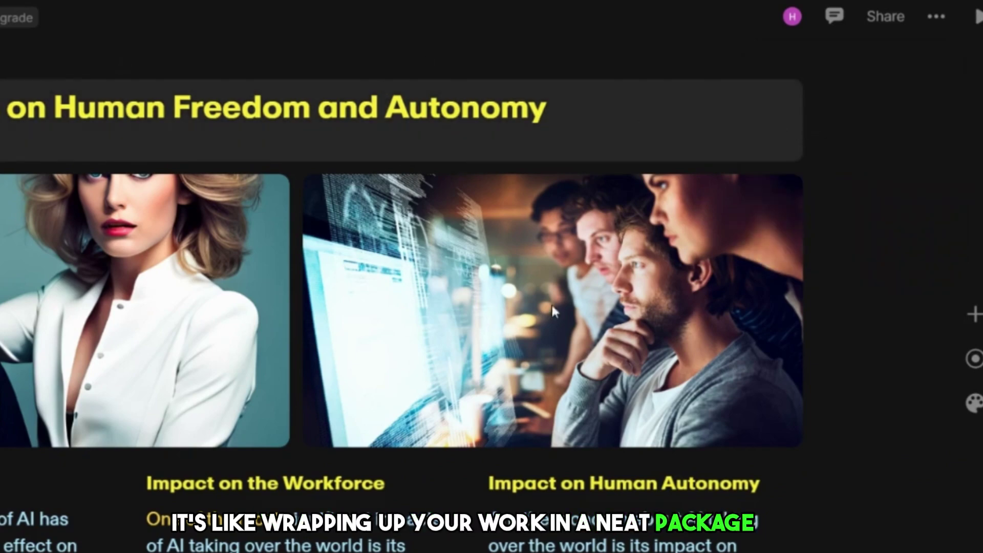